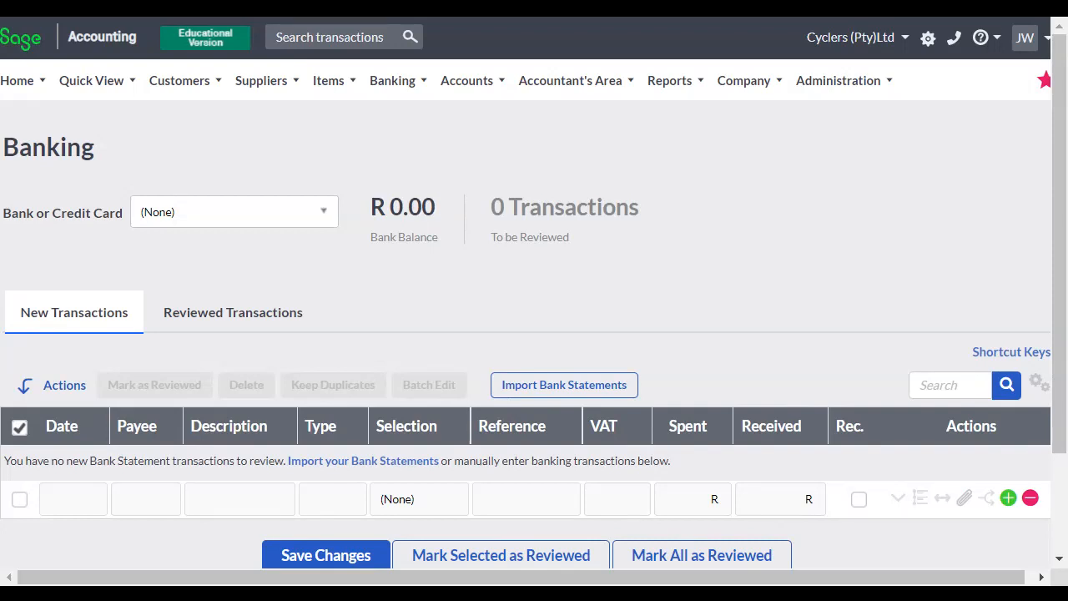
Step: Open the form for adding a bank or credit card and review the available account categories
{"action": "left_click", "coordinate": [408, 81]}
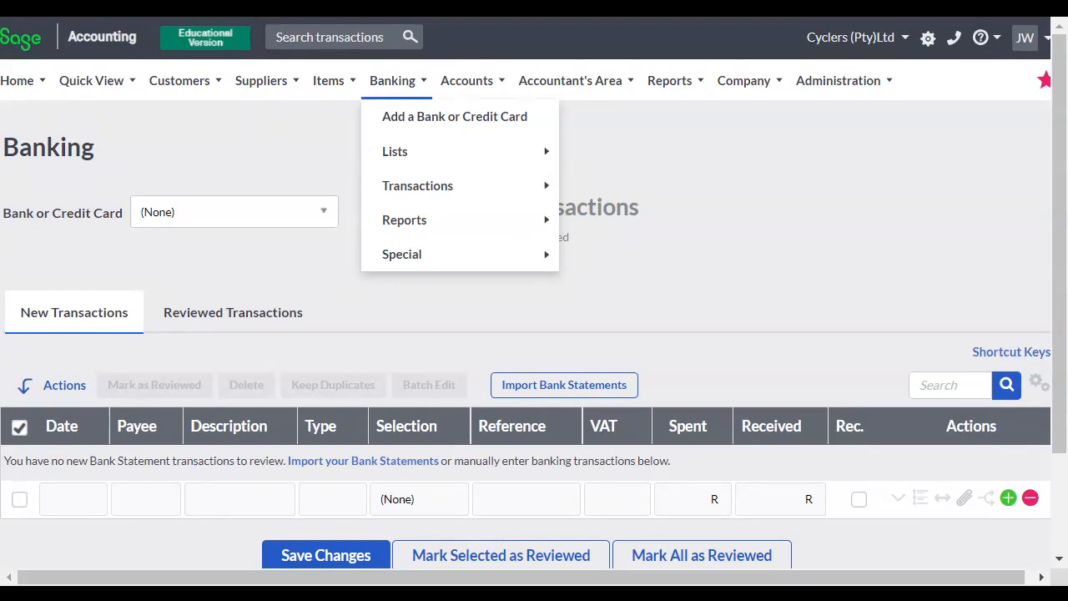
{"action": "left_click", "coordinate": [403, 123]}
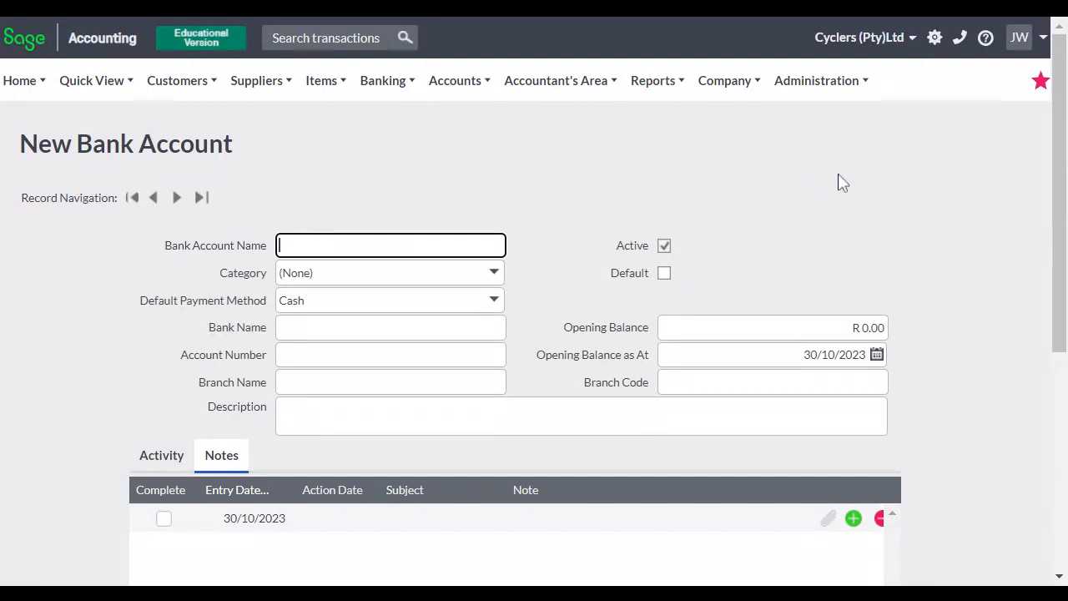
{"action": "scroll", "coordinate": [754, 164], "scroll_direction": "down", "scroll_amount": 1}
{"action": "scroll", "coordinate": [751, 164], "scroll_direction": "up", "scroll_amount": 1}
{"action": "left_click", "coordinate": [495, 276]}
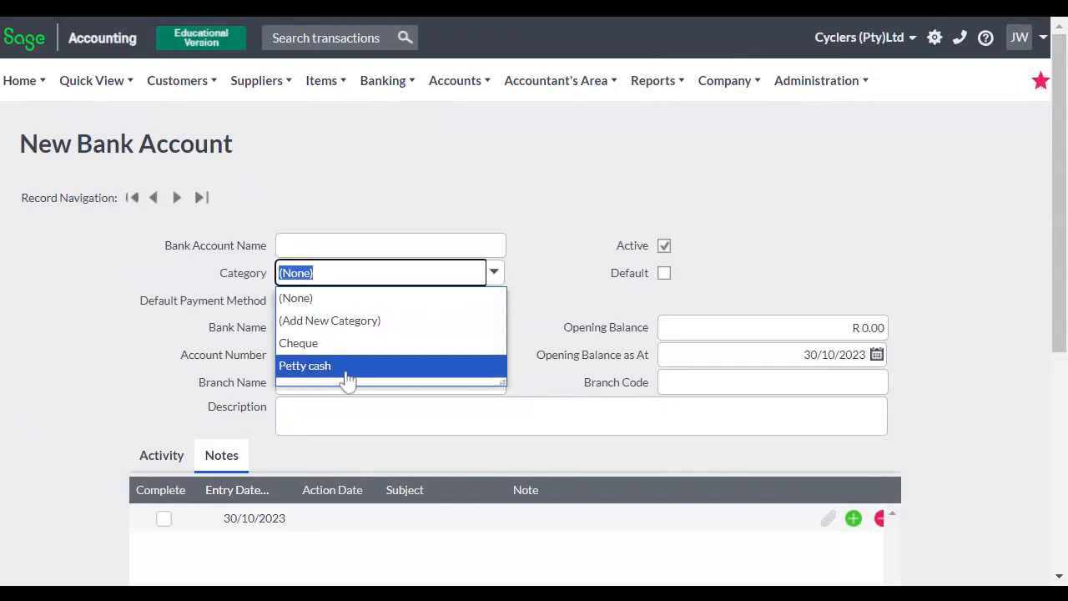
{"action": "left_click", "coordinate": [826, 209]}
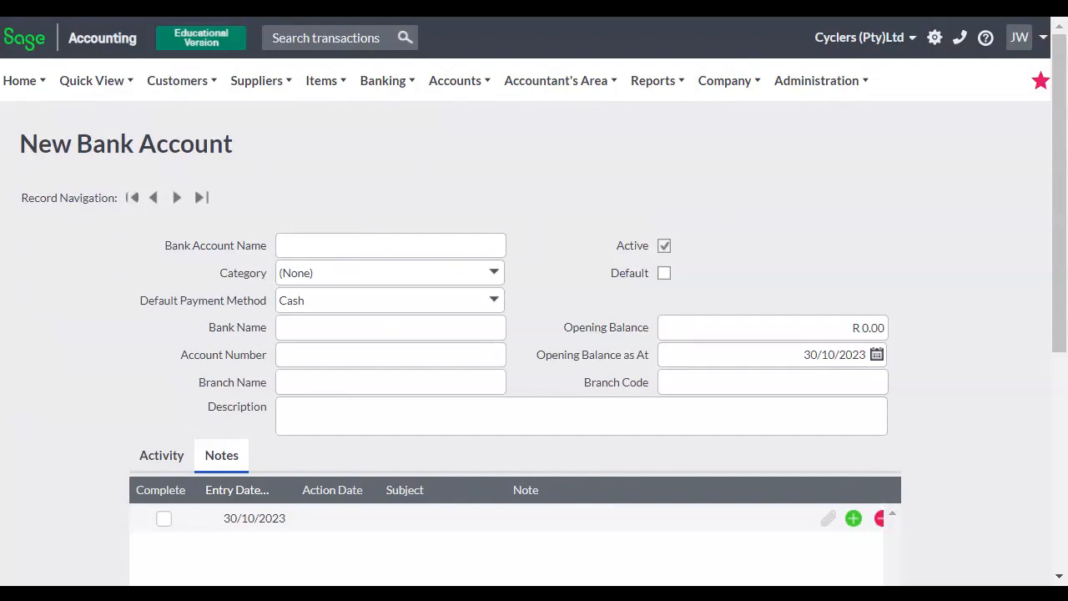
Step: Open the list of banks and credit cards to review the existing accounts
{"action": "mouse_move", "coordinate": [396, 91]}
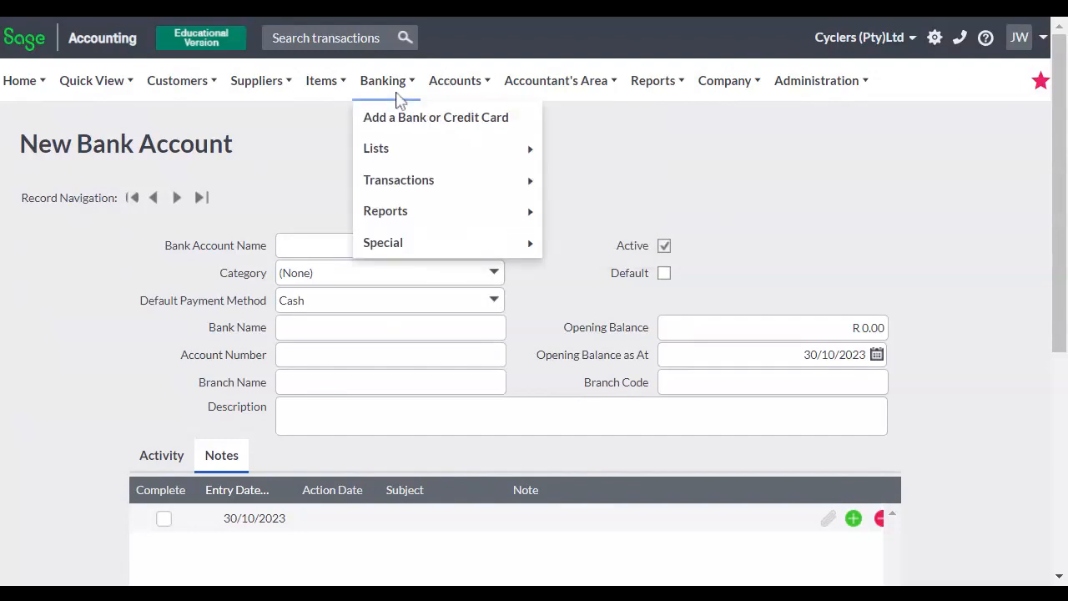
{"action": "mouse_move", "coordinate": [372, 156]}
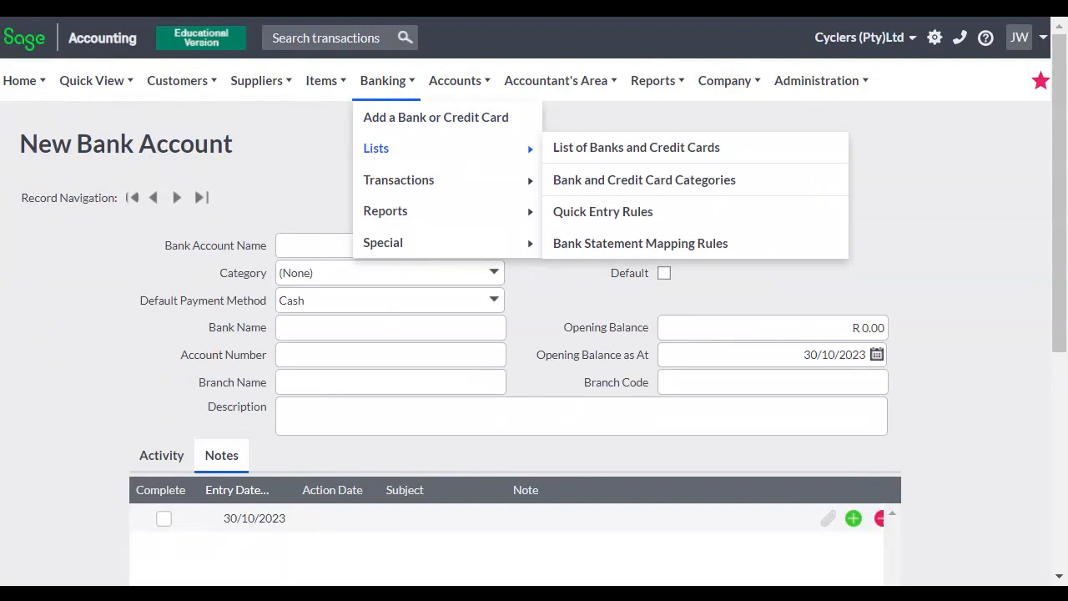
{"action": "left_click", "coordinate": [581, 156]}
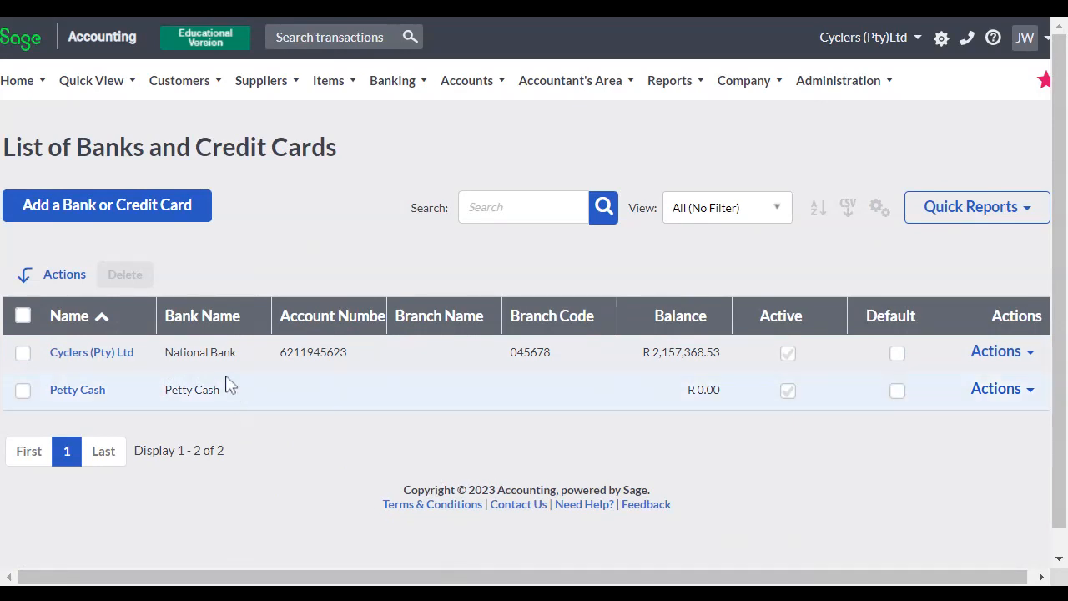
{"action": "left_click", "coordinate": [99, 214]}
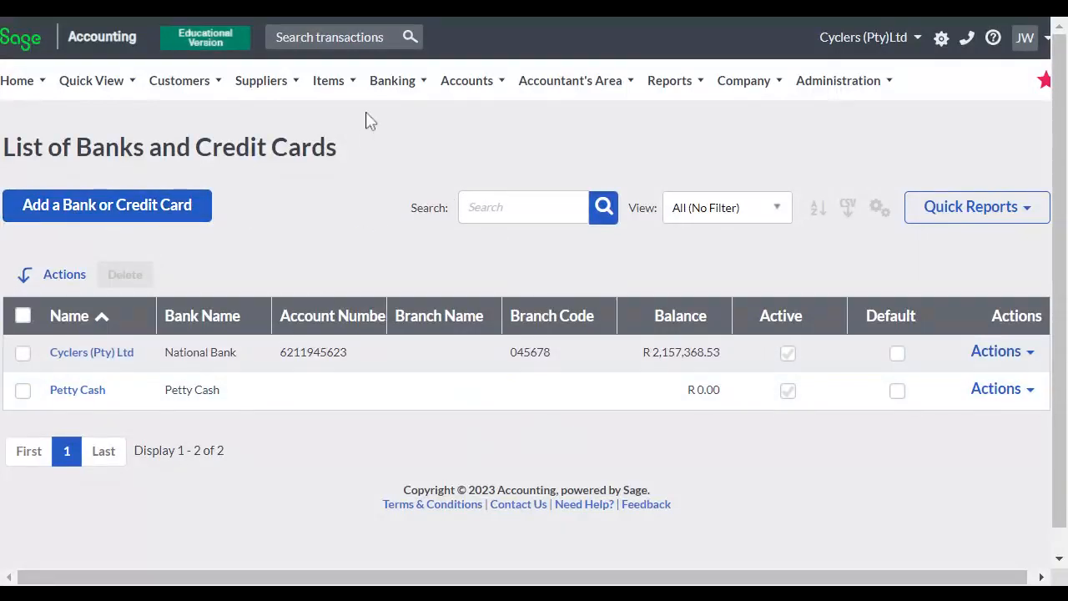
Step: Open the list of bank and credit card categories
{"action": "left_click", "coordinate": [408, 81]}
{"action": "mouse_move", "coordinate": [421, 156]}
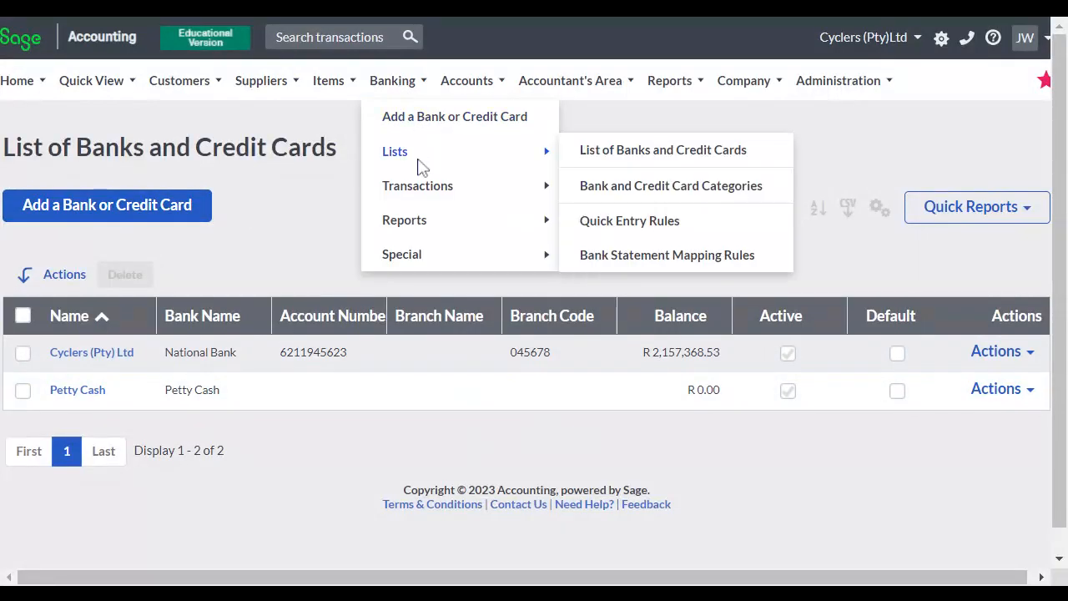
{"action": "left_click", "coordinate": [634, 185]}
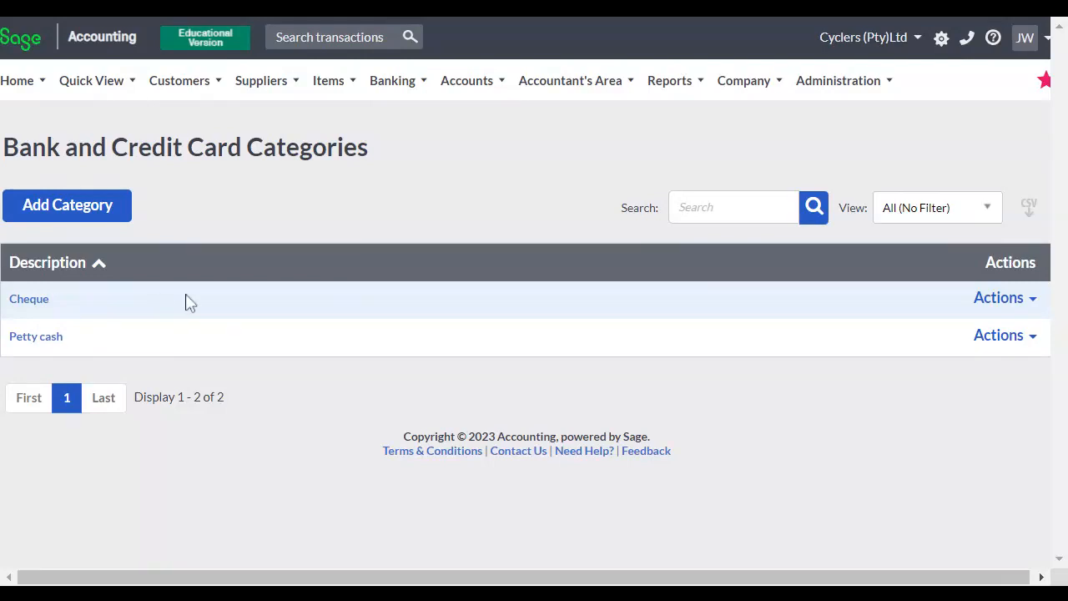
Step: Open the Quick Entry Rules and review the type options for a rule
{"action": "mouse_move", "coordinate": [377, 90]}
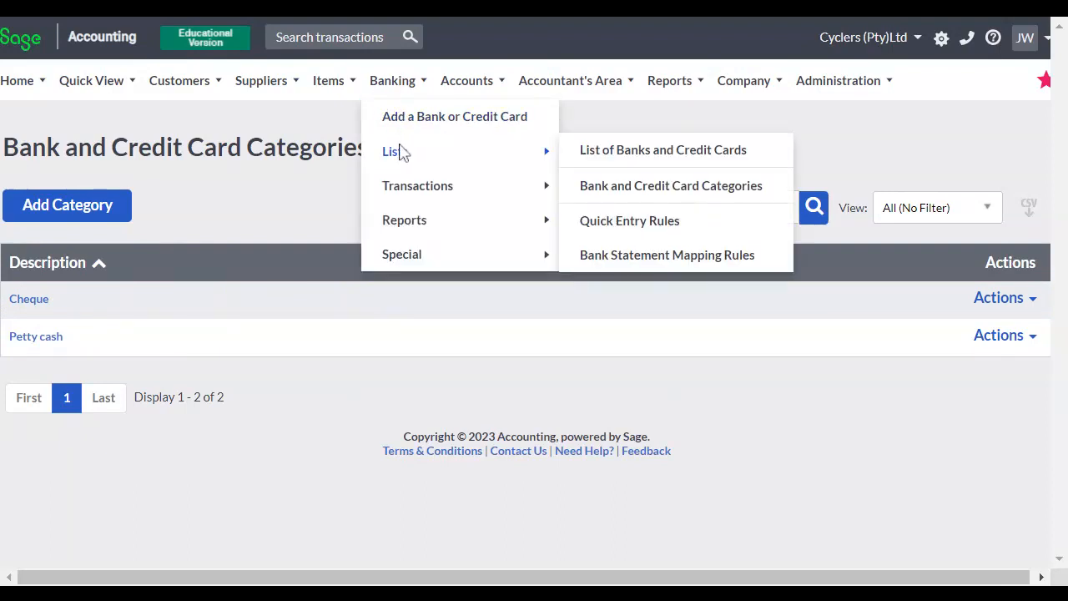
{"action": "left_click", "coordinate": [615, 231]}
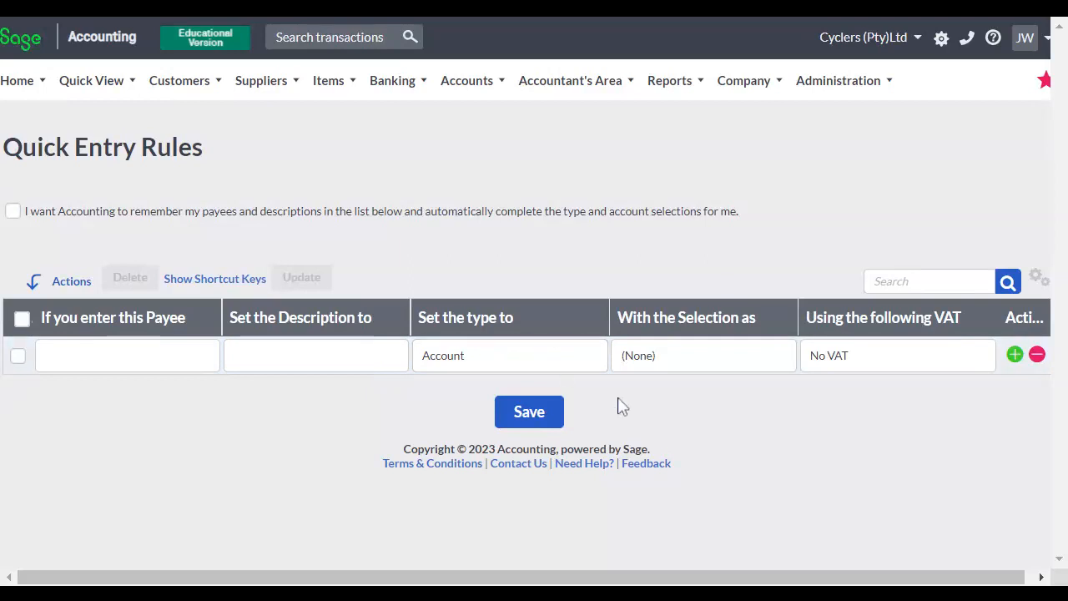
{"action": "left_click", "coordinate": [597, 361]}
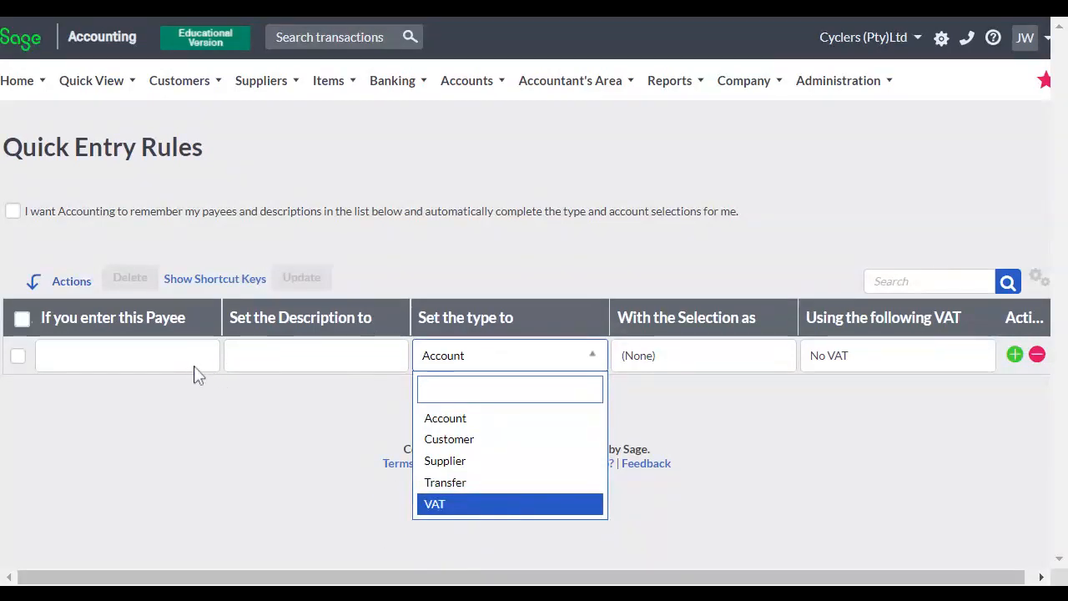
{"action": "left_click", "coordinate": [694, 361]}
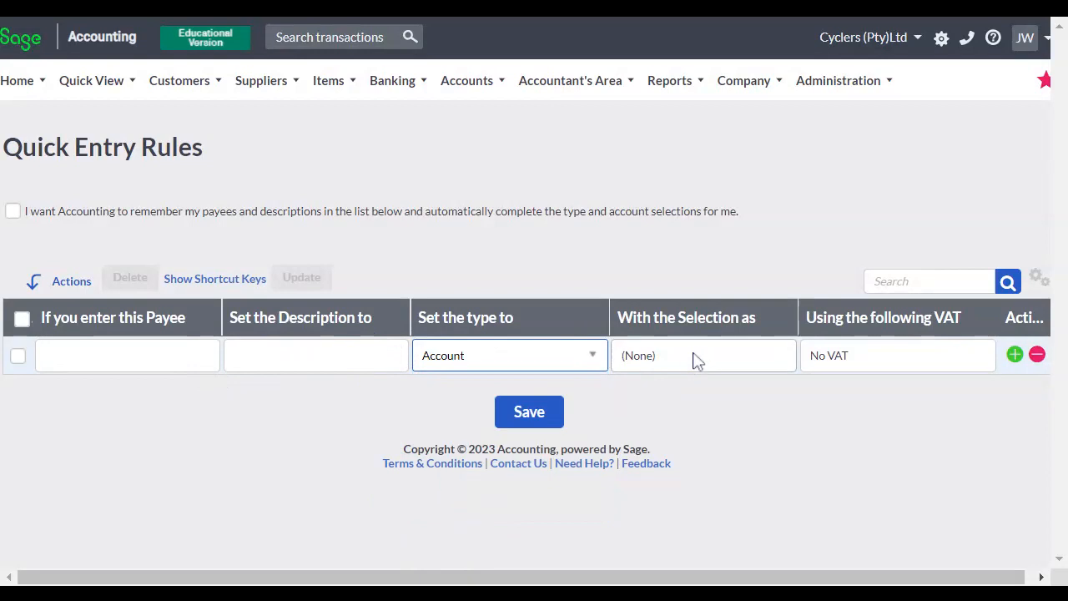
Step: Examine the account selections and VAT rates available for a quick entry rule
{"action": "left_click", "coordinate": [767, 360]}
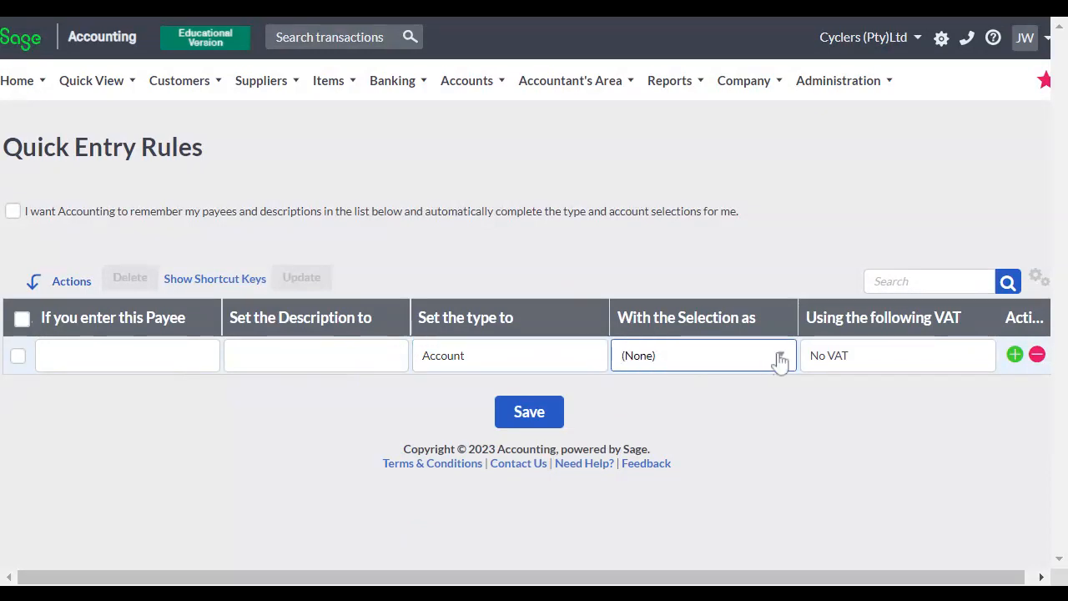
{"action": "left_click", "coordinate": [780, 358]}
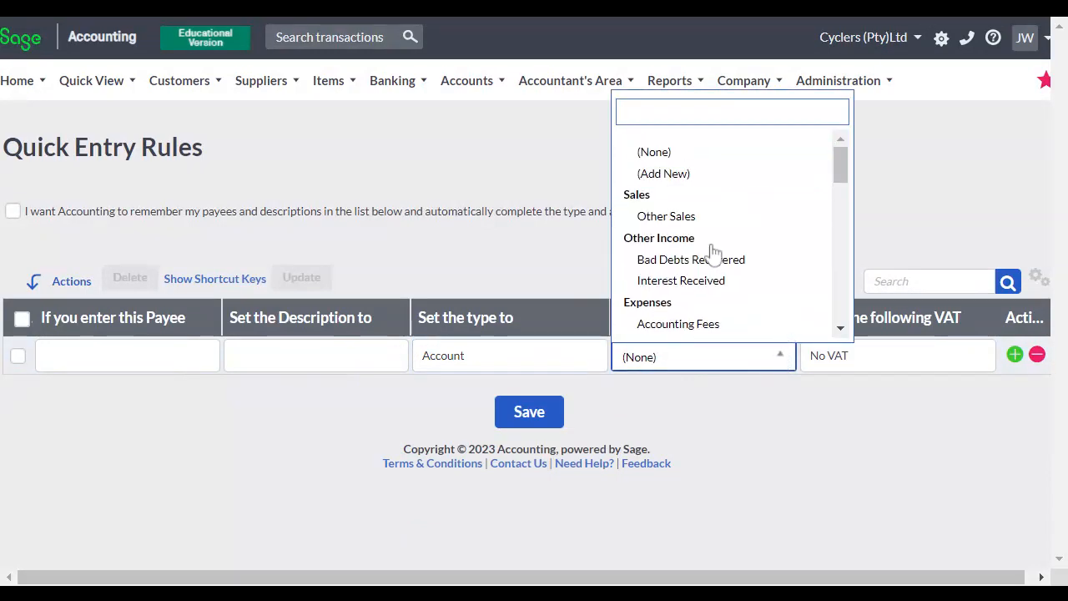
{"action": "scroll", "coordinate": [734, 233], "scroll_direction": "down", "scroll_amount": 1}
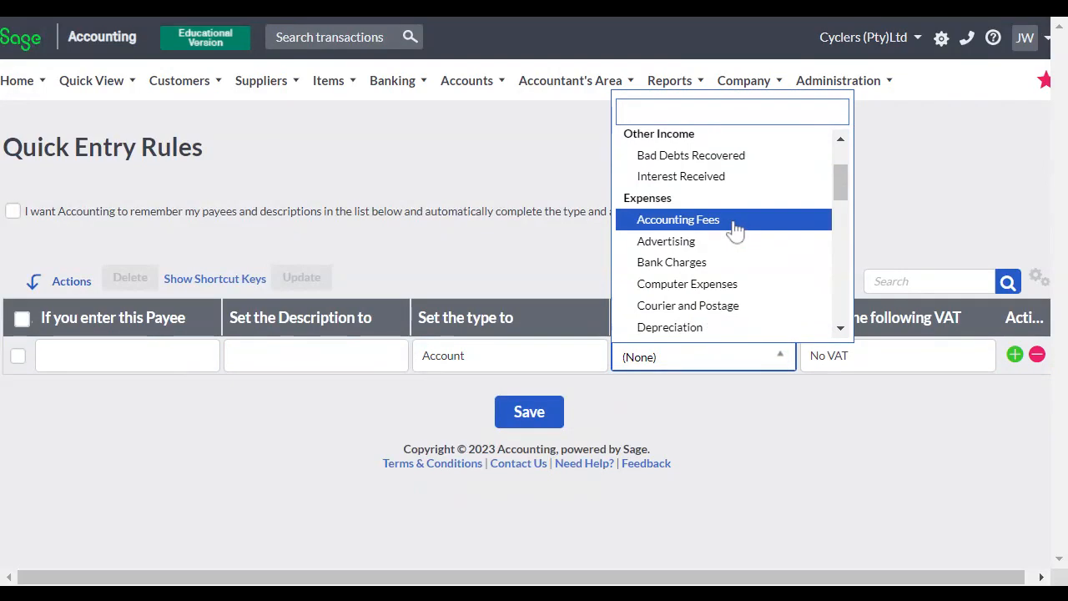
{"action": "scroll", "coordinate": [736, 230], "scroll_direction": "down", "scroll_amount": 5}
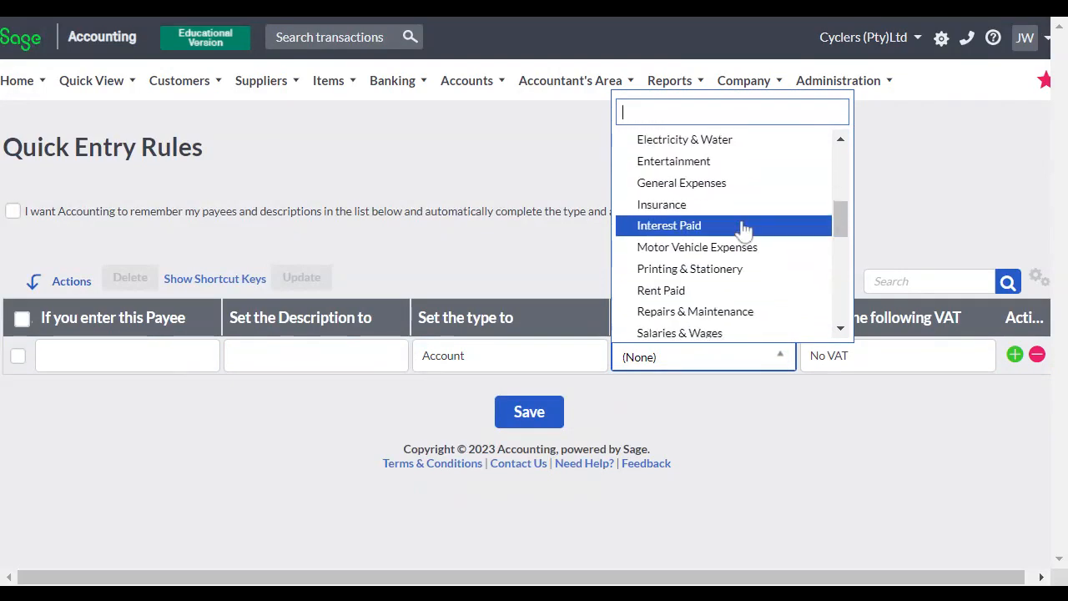
{"action": "scroll", "coordinate": [744, 230], "scroll_direction": "down", "scroll_amount": 6}
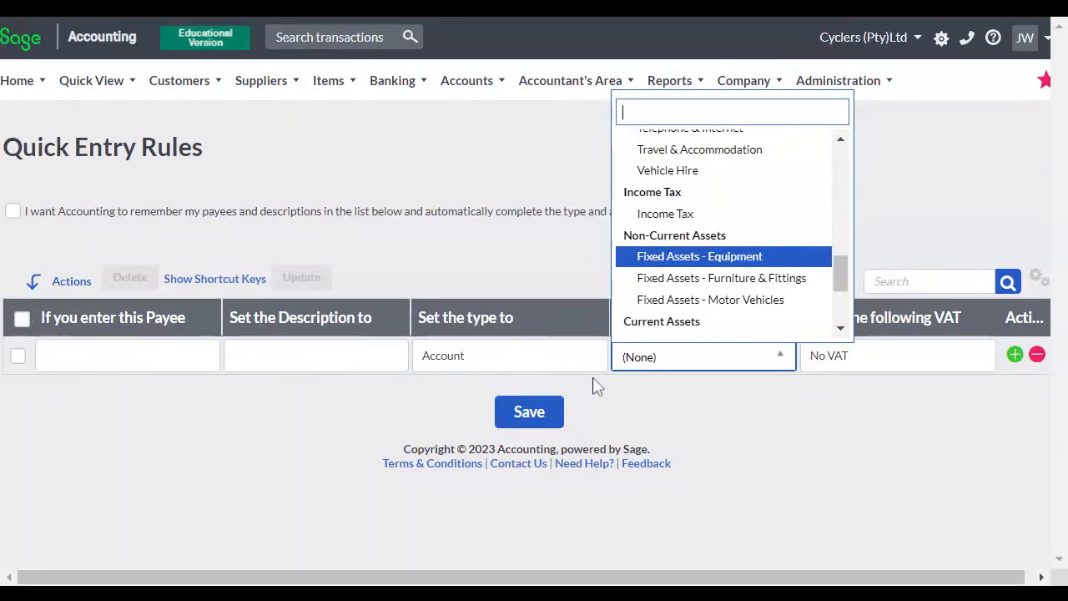
{"action": "left_click", "coordinate": [753, 404]}
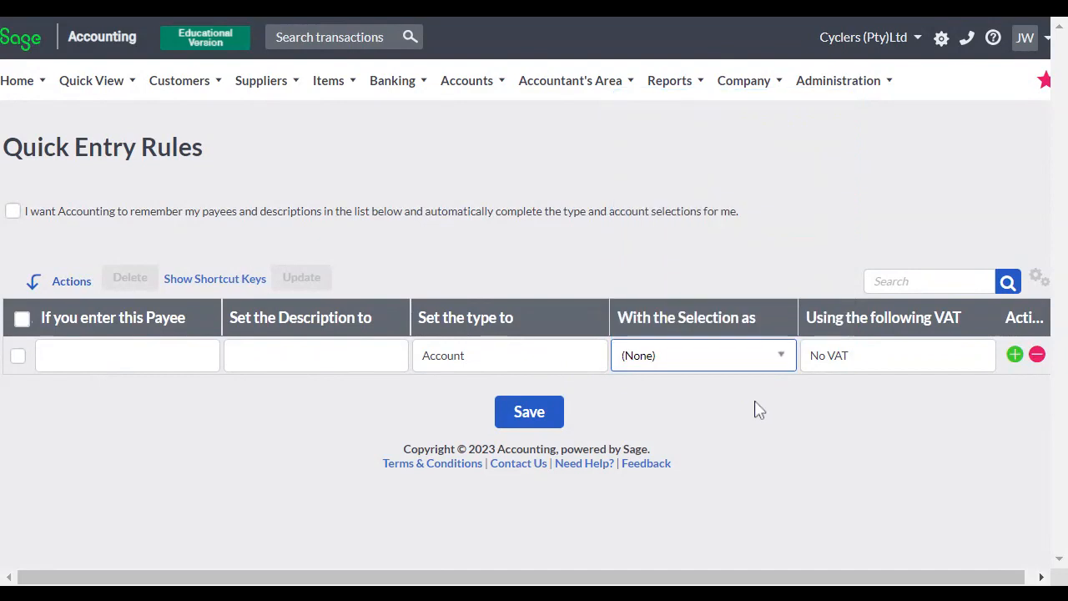
{"action": "left_click", "coordinate": [986, 362]}
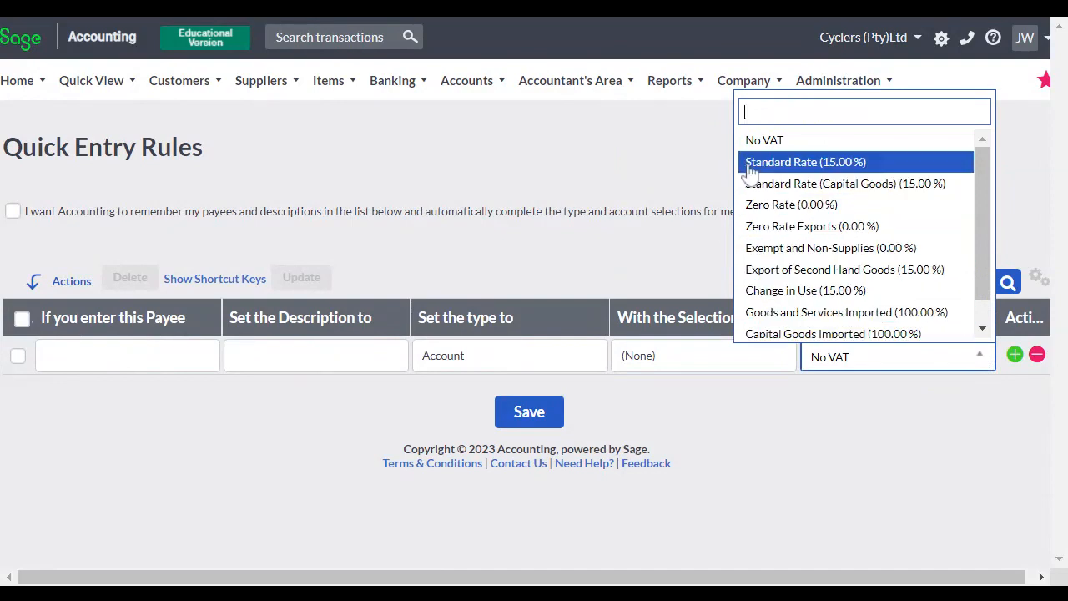
{"action": "left_click", "coordinate": [813, 459]}
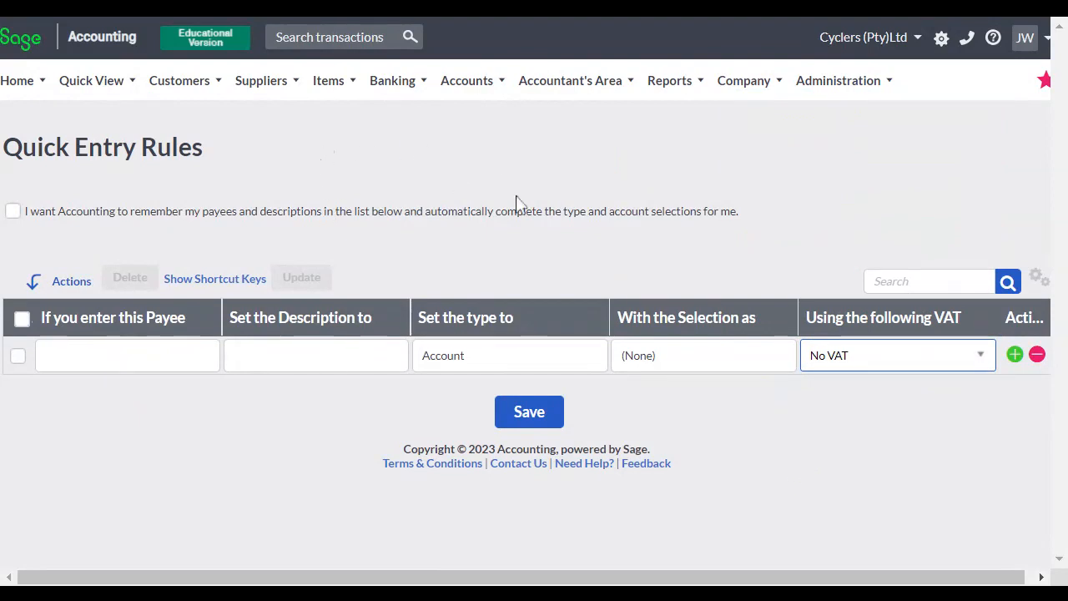
Step: Open the Bank Statement Mapping Rules page
{"action": "left_click", "coordinate": [415, 83]}
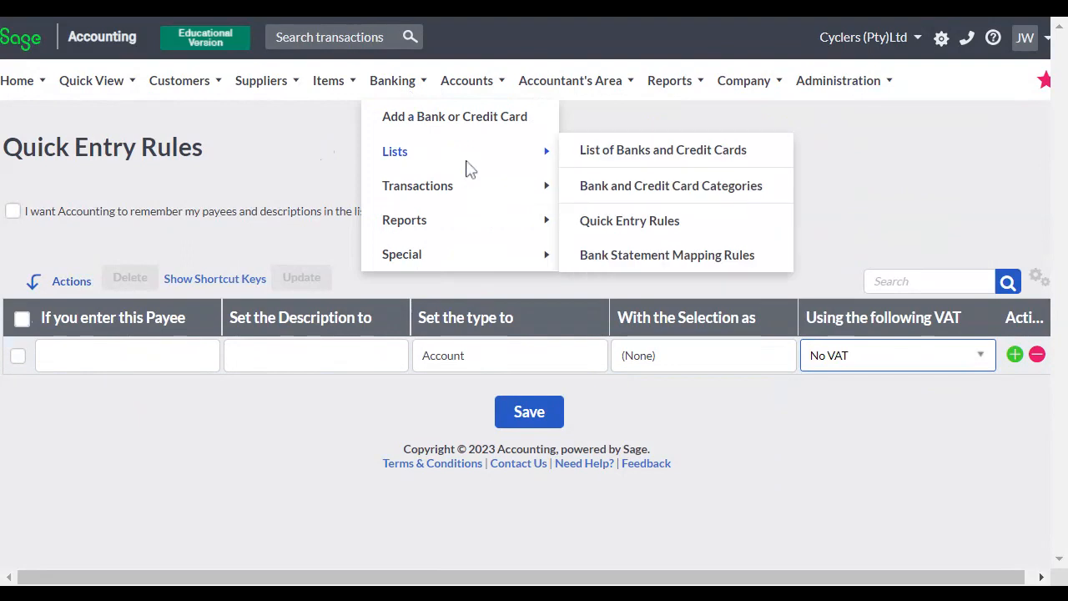
{"action": "left_click", "coordinate": [530, 160]}
{"action": "mouse_move", "coordinate": [400, 80]}
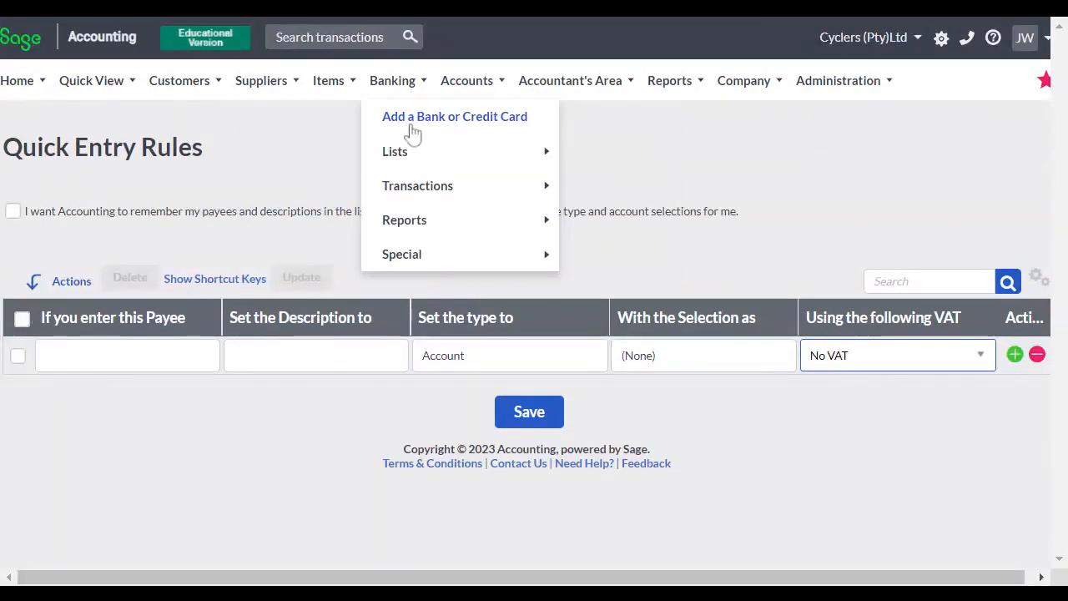
{"action": "mouse_move", "coordinate": [429, 162]}
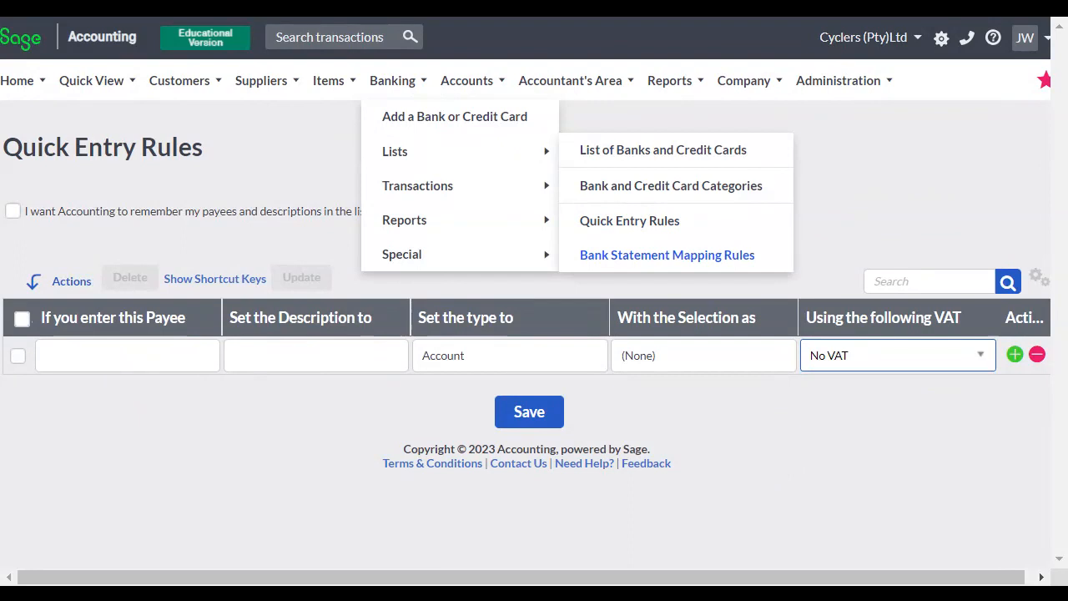
{"action": "left_click", "coordinate": [628, 255]}
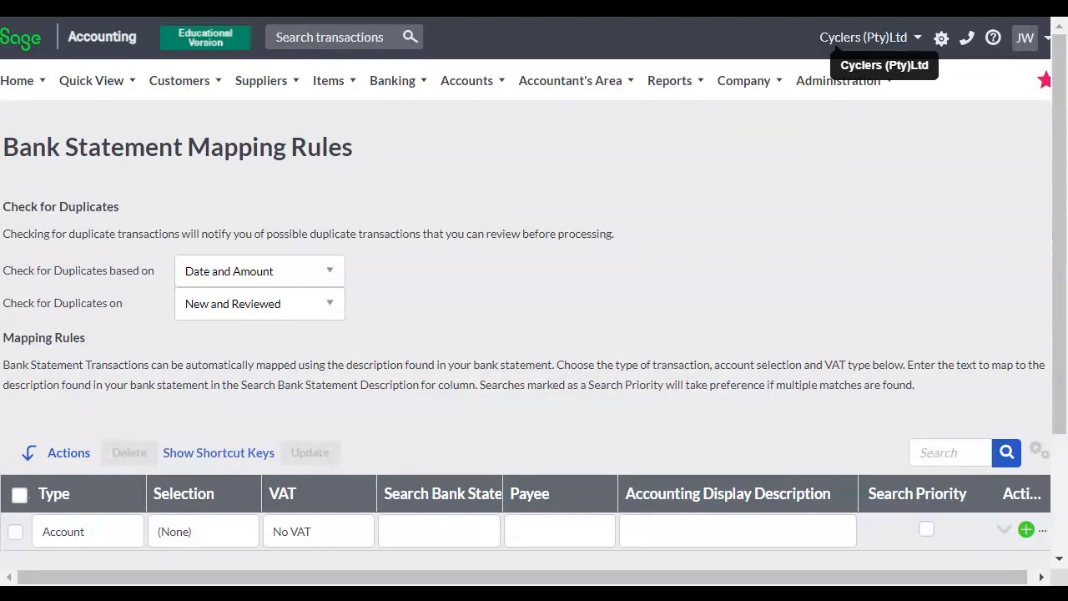
Step: Examine the type, account selection and display description fields of a bank statement mapping rule
{"action": "scroll", "coordinate": [200, 208], "scroll_direction": "down", "scroll_amount": 2}
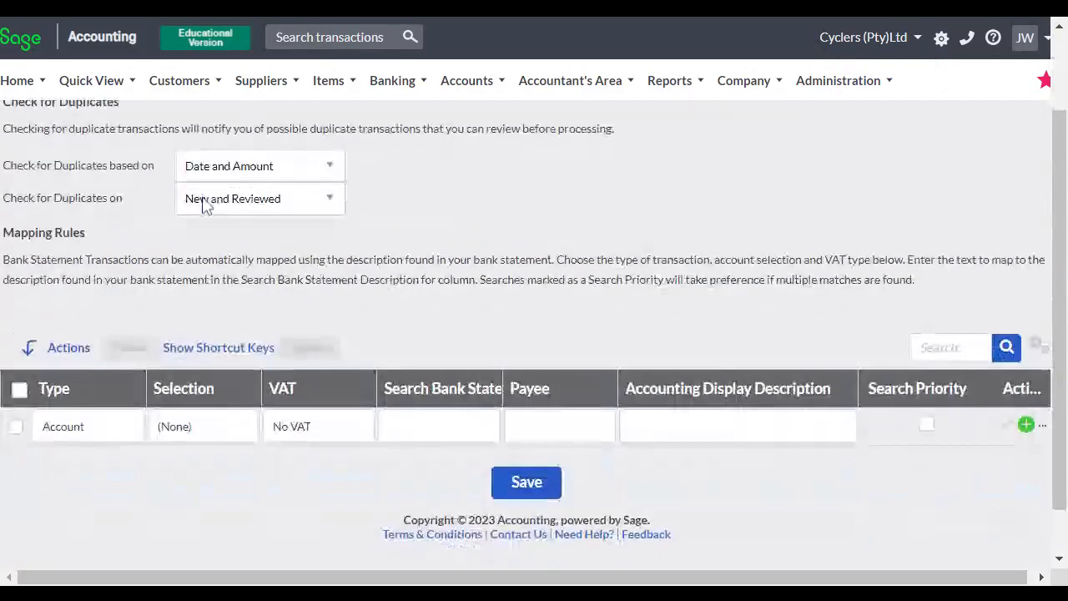
{"action": "scroll", "coordinate": [204, 205], "scroll_direction": "down", "scroll_amount": 1}
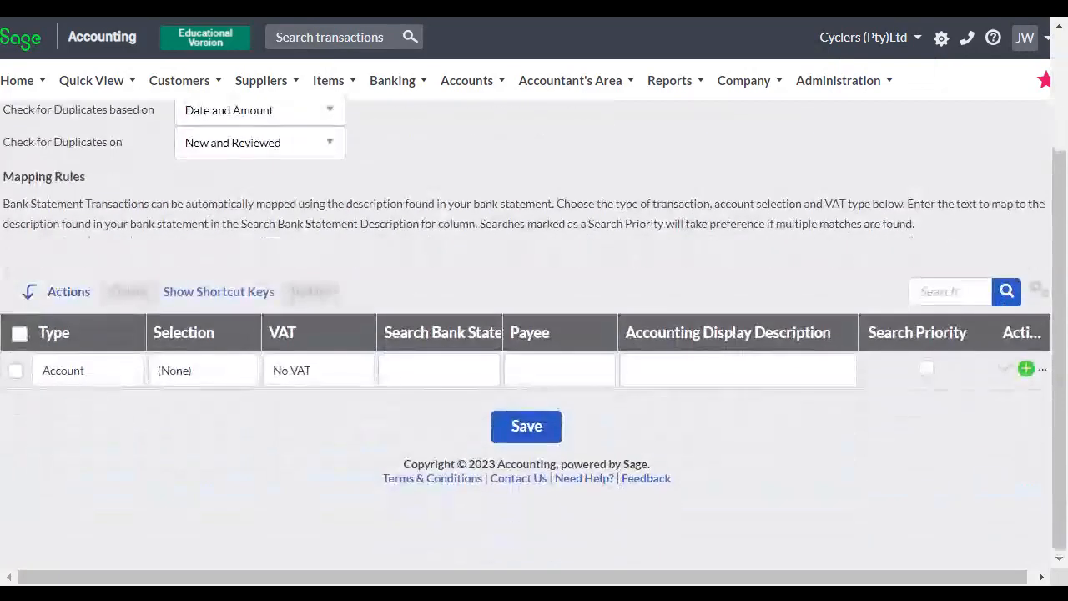
{"action": "left_click", "coordinate": [132, 372]}
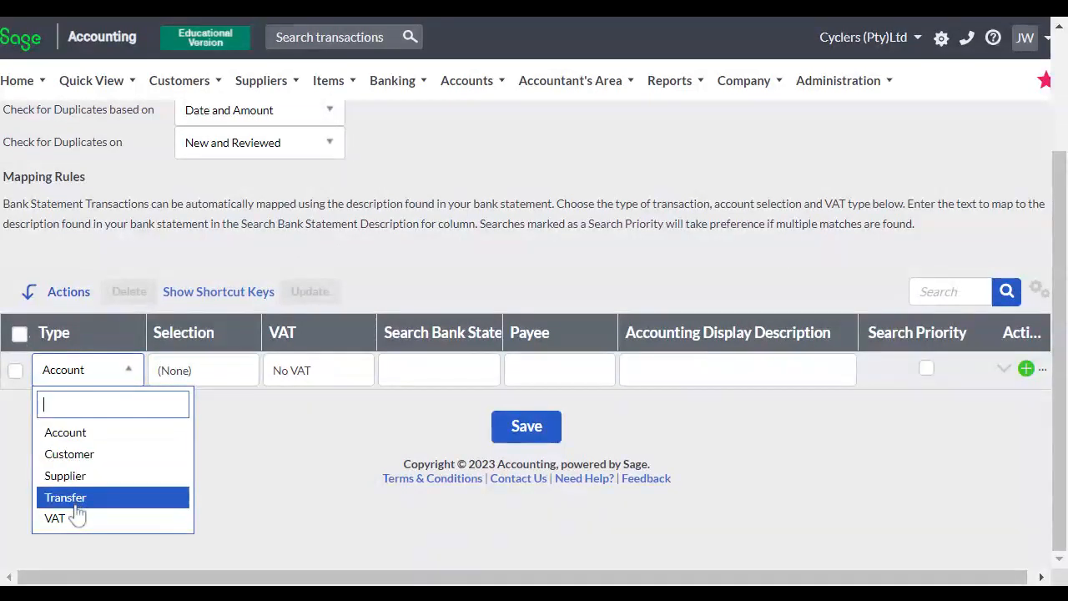
{"action": "left_click", "coordinate": [250, 377]}
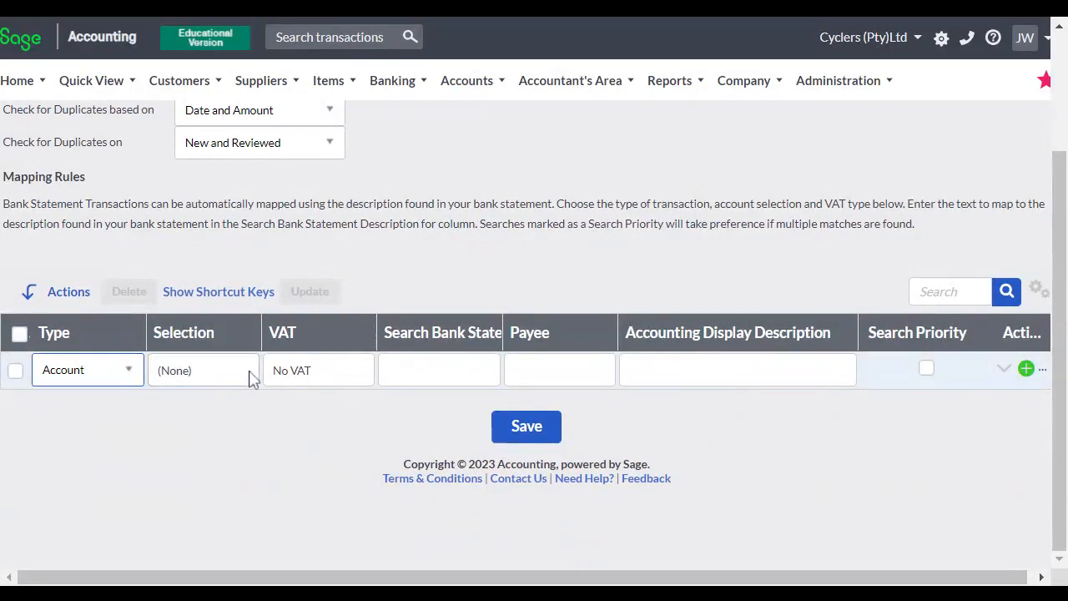
{"action": "left_click", "coordinate": [250, 377]}
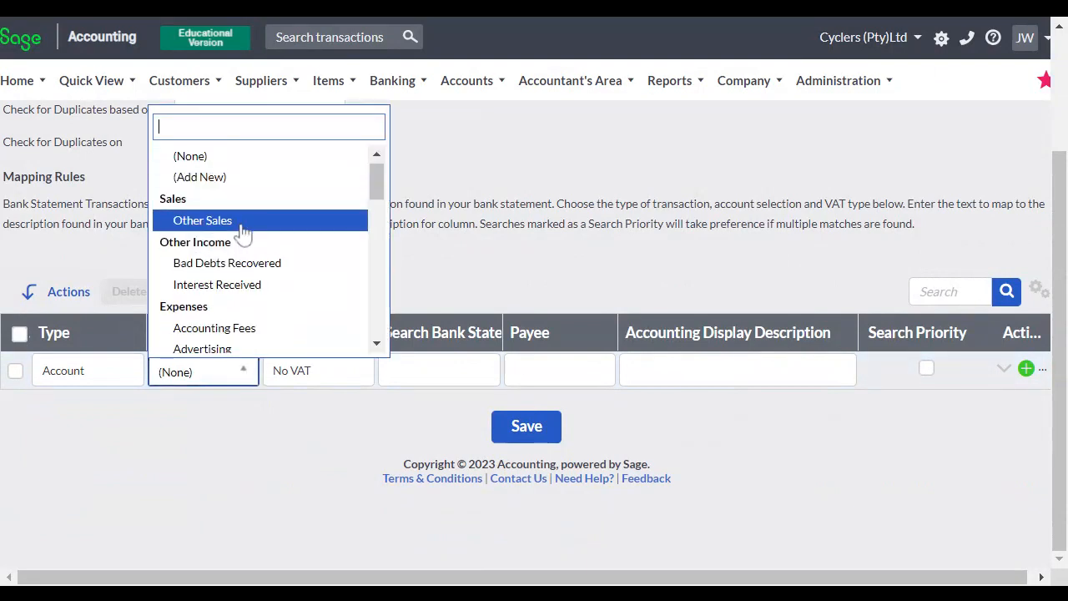
{"action": "scroll", "coordinate": [240, 232], "scroll_direction": "down", "scroll_amount": 5}
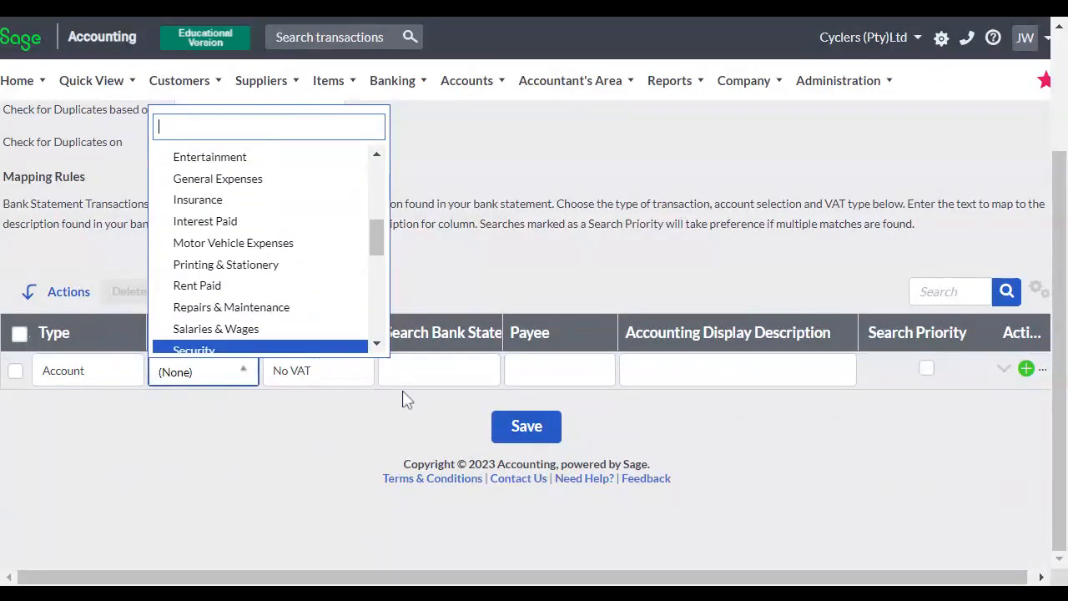
{"action": "left_click", "coordinate": [473, 374]}
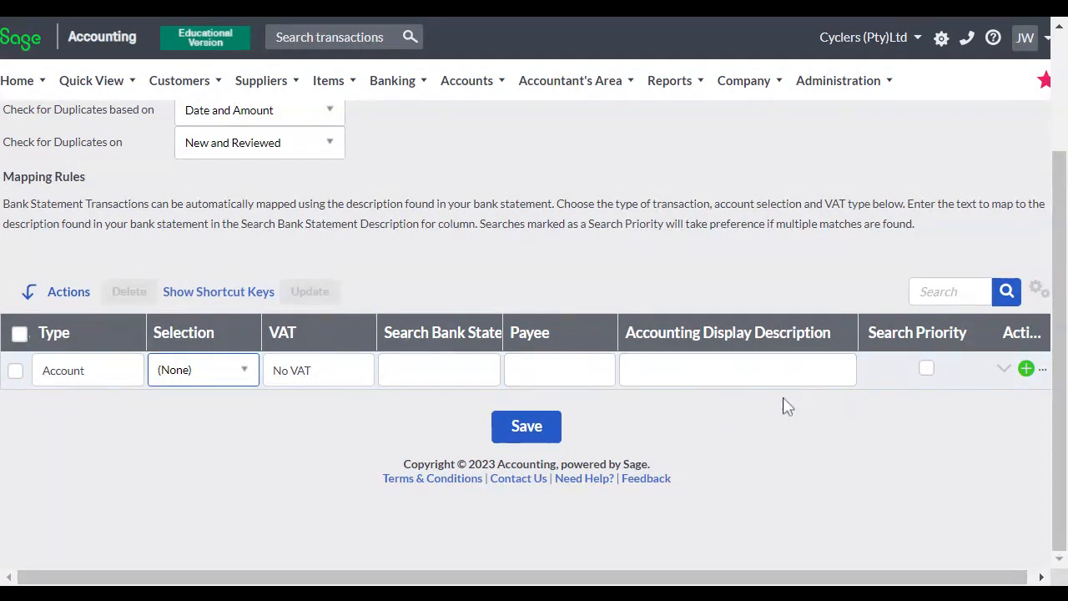
{"action": "left_click", "coordinate": [851, 375]}
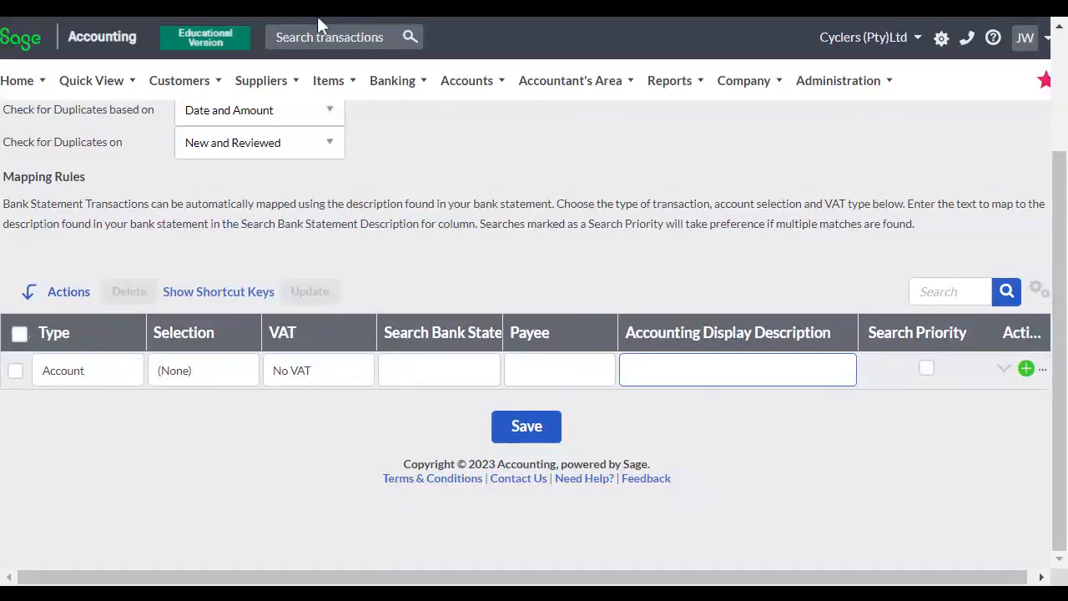
Step: Open the Banking transactions page and look over its transaction entry columns
{"action": "left_click", "coordinate": [377, 83]}
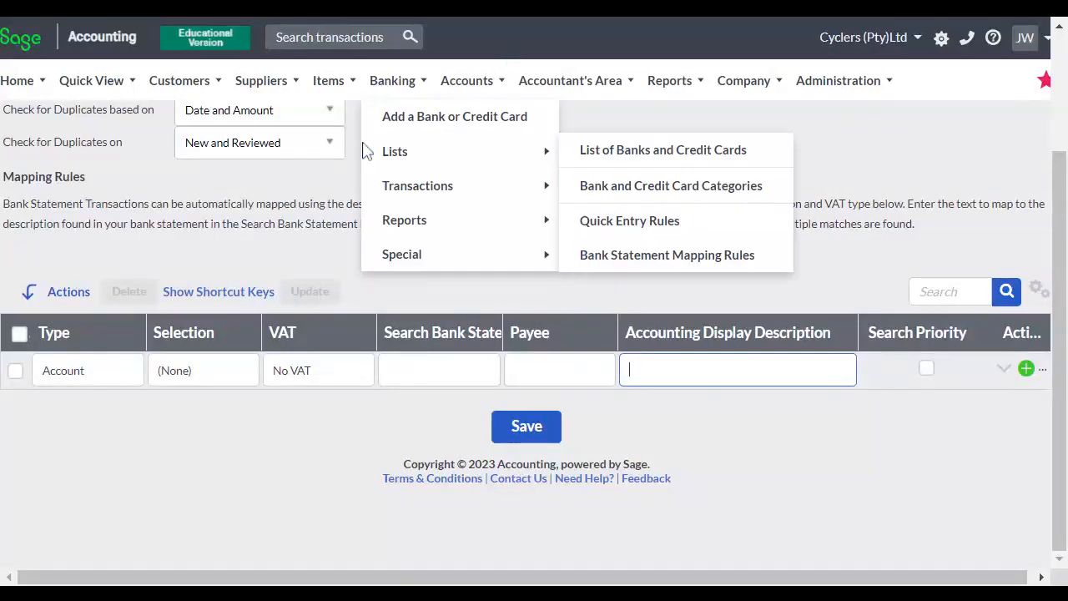
{"action": "mouse_move", "coordinate": [392, 178]}
{"action": "mouse_move", "coordinate": [421, 192]}
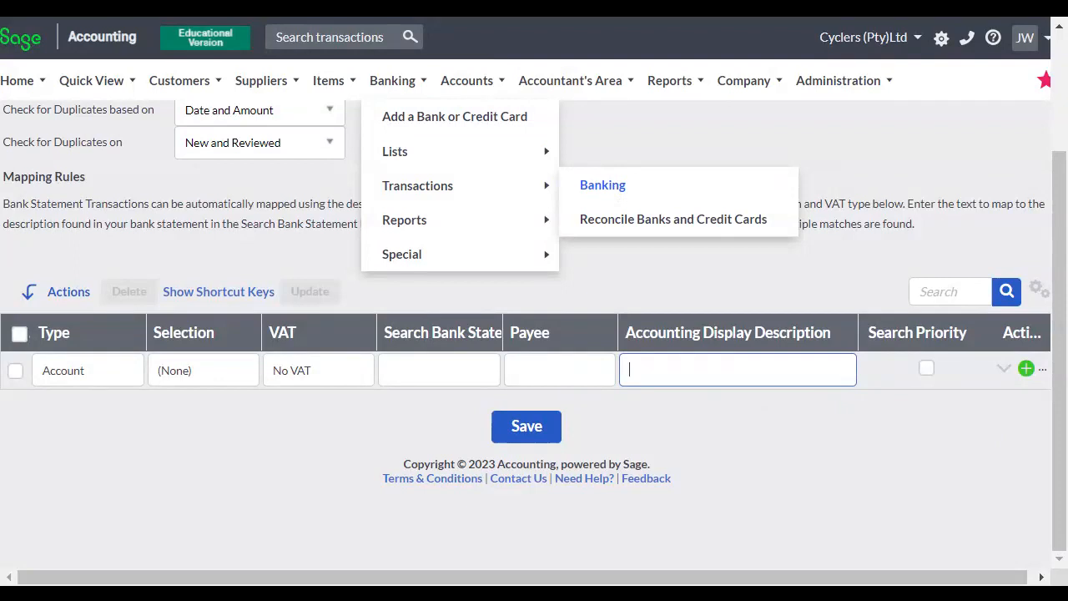
{"action": "left_click", "coordinate": [609, 187]}
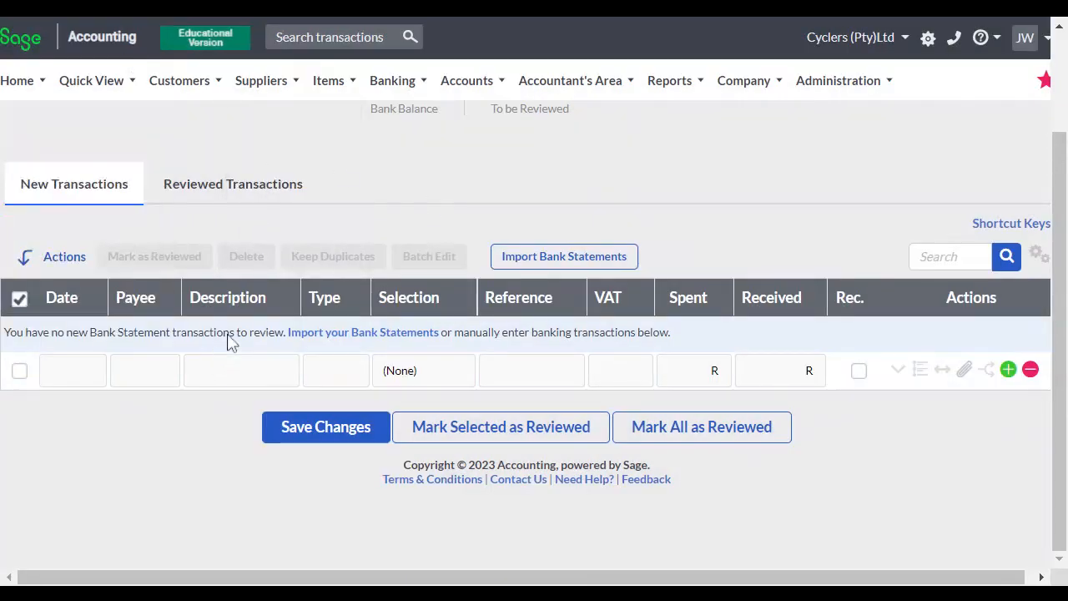
{"action": "scroll", "coordinate": [229, 325], "scroll_direction": "up", "scroll_amount": 2}
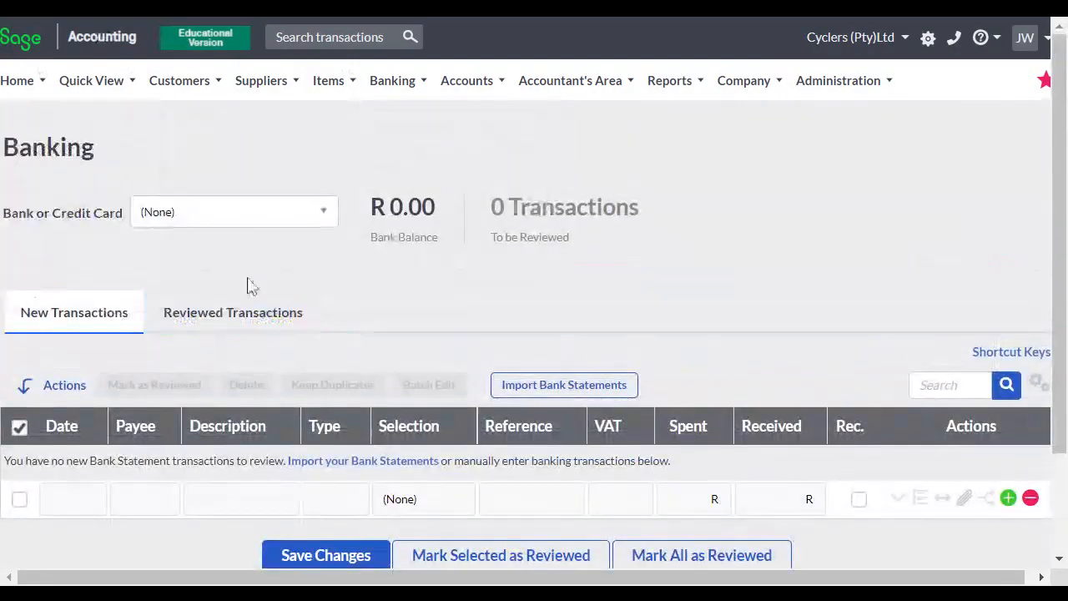
{"action": "scroll", "coordinate": [245, 284], "scroll_direction": "down", "scroll_amount": 2}
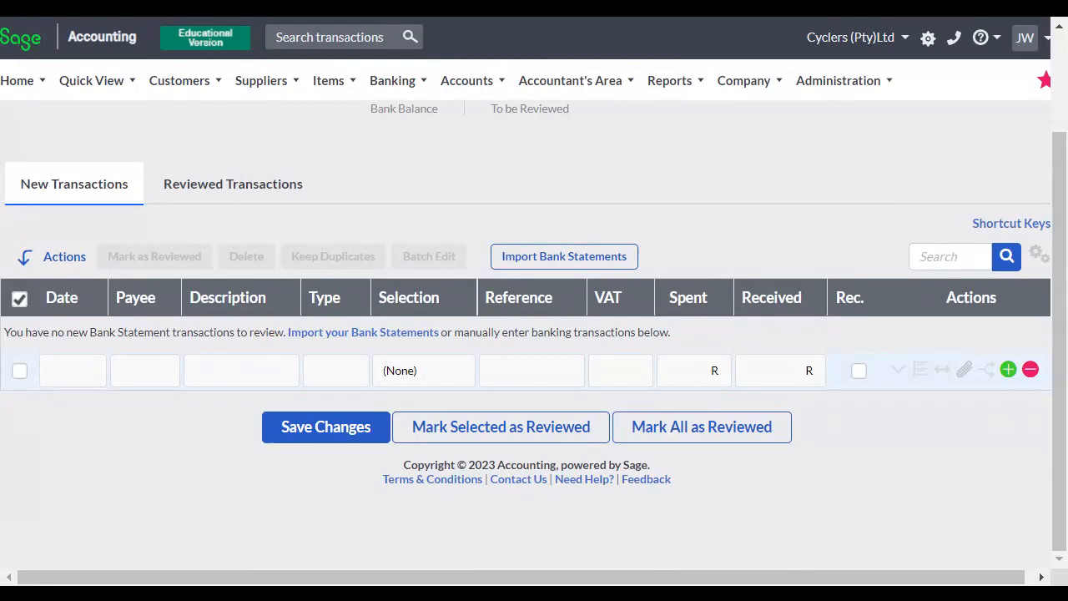
{"action": "scroll", "coordinate": [63, 177], "scroll_direction": "up", "scroll_amount": 2}
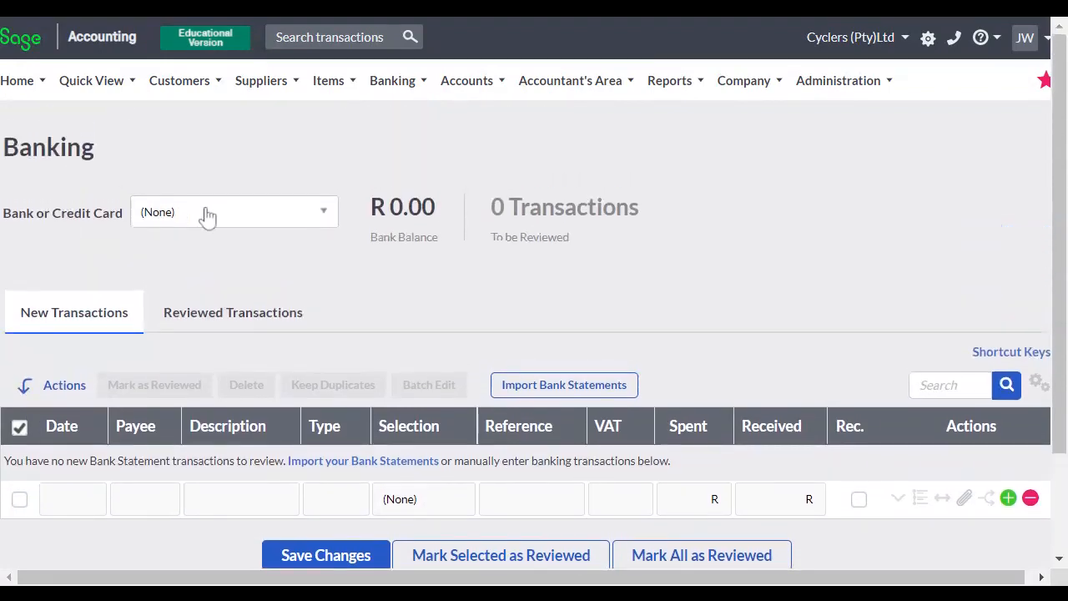
Step: Select Cyclers (Pty) Ltd as the bank account on the Banking page and view its new transactions
{"action": "left_click", "coordinate": [325, 217]}
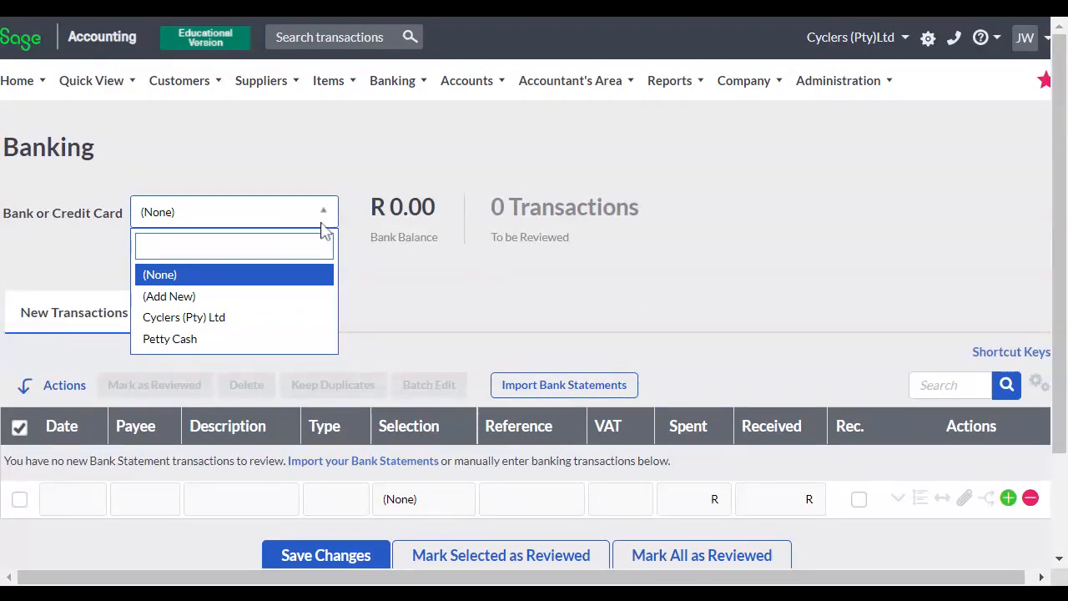
{"action": "left_click", "coordinate": [223, 318]}
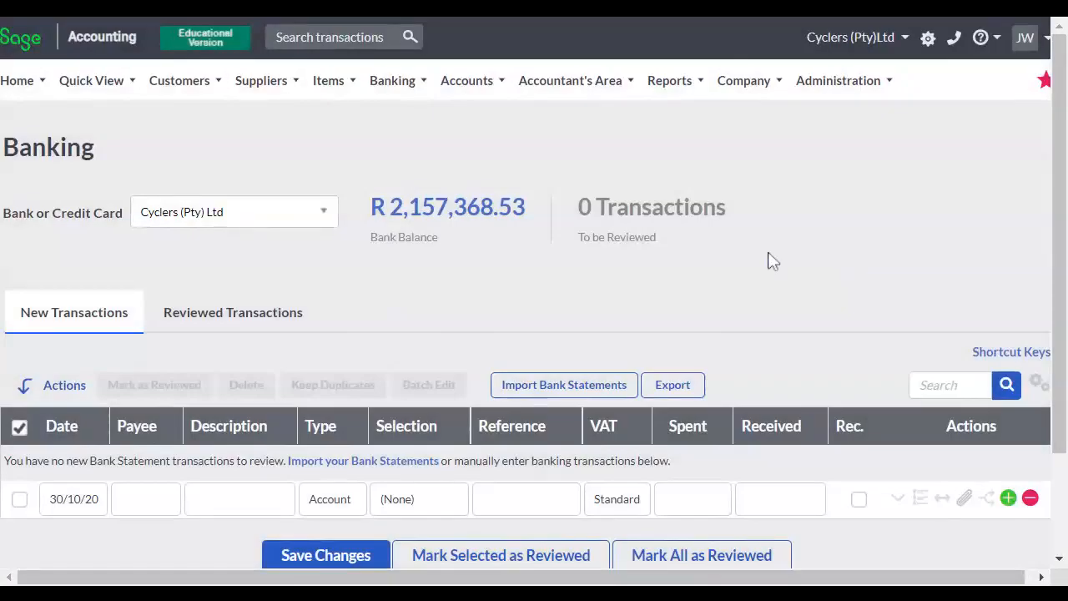
{"action": "scroll", "coordinate": [772, 261], "scroll_direction": "down", "scroll_amount": 2}
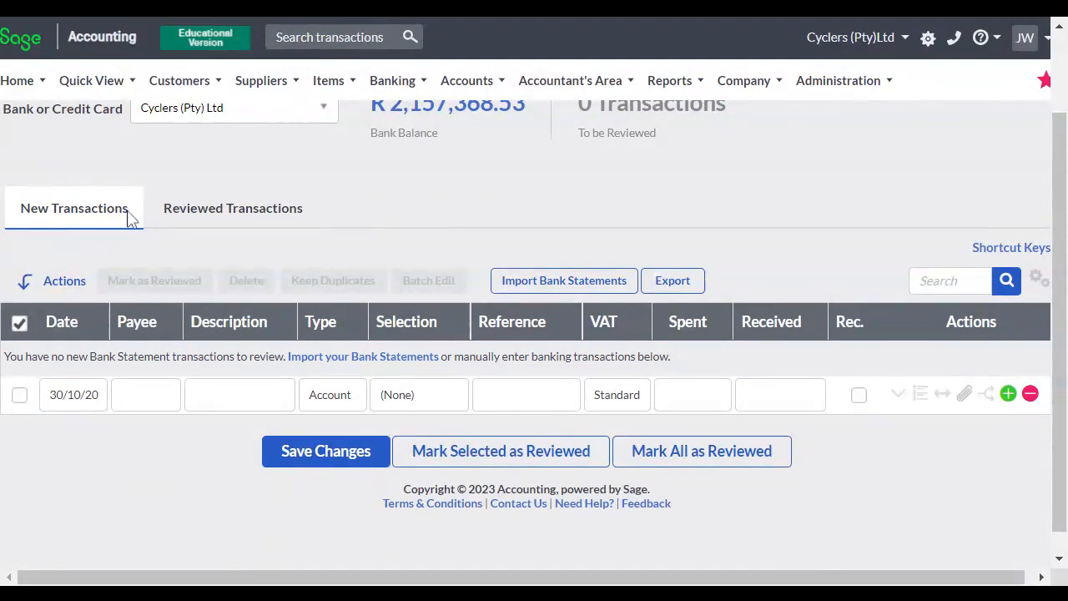
Step: Review the account's reviewed transactions view, and return to the new transactions
{"action": "left_click", "coordinate": [261, 232]}
{"action": "left_click", "coordinate": [240, 216]}
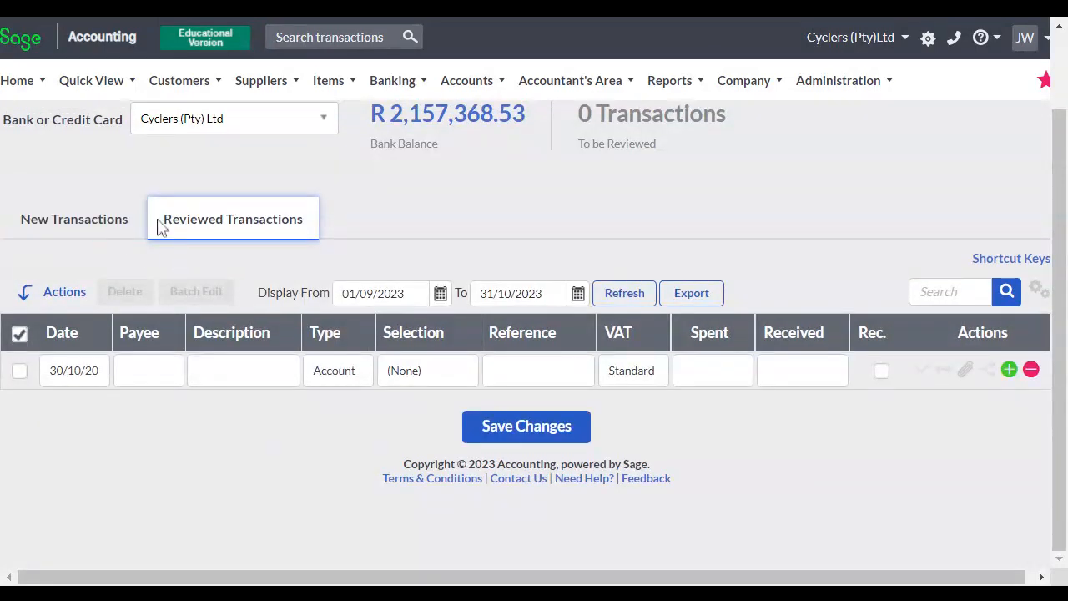
{"action": "scroll", "coordinate": [221, 231], "scroll_direction": "up", "scroll_amount": 1}
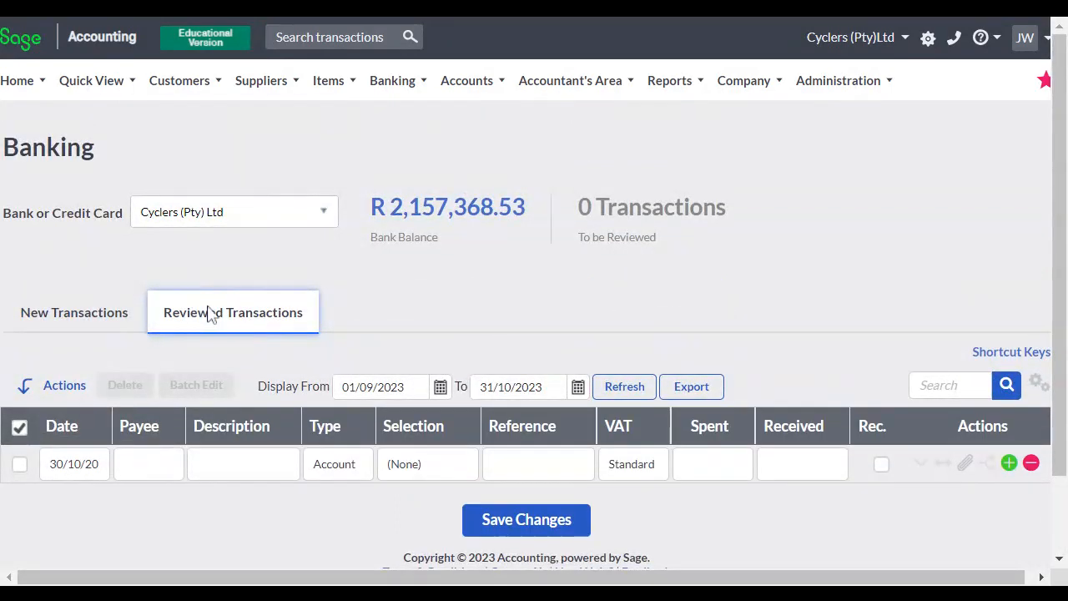
{"action": "scroll", "coordinate": [212, 310], "scroll_direction": "down", "scroll_amount": 1}
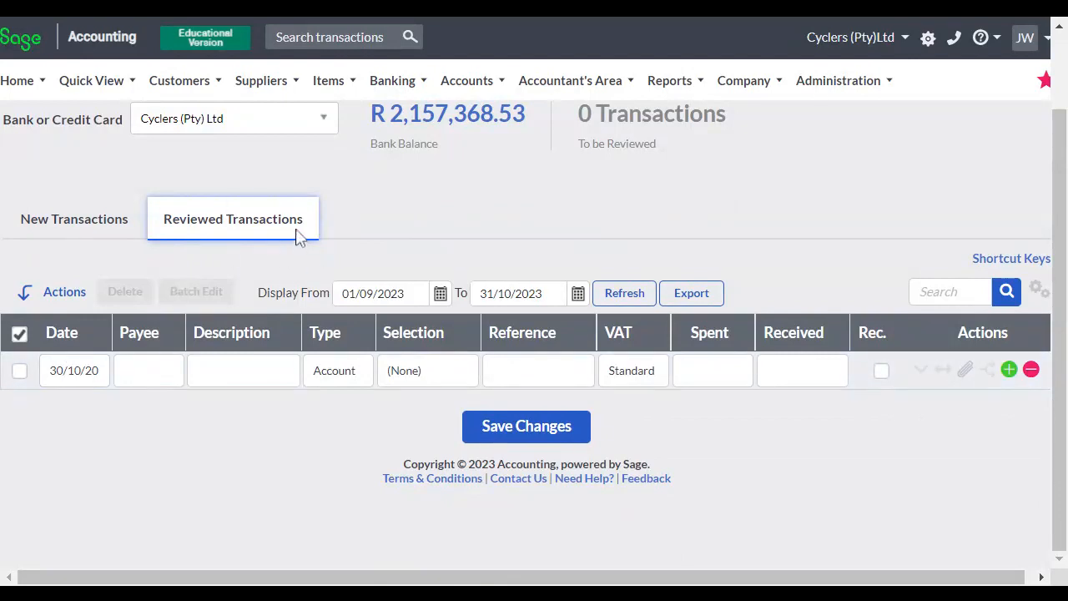
{"action": "left_click", "coordinate": [84, 232]}
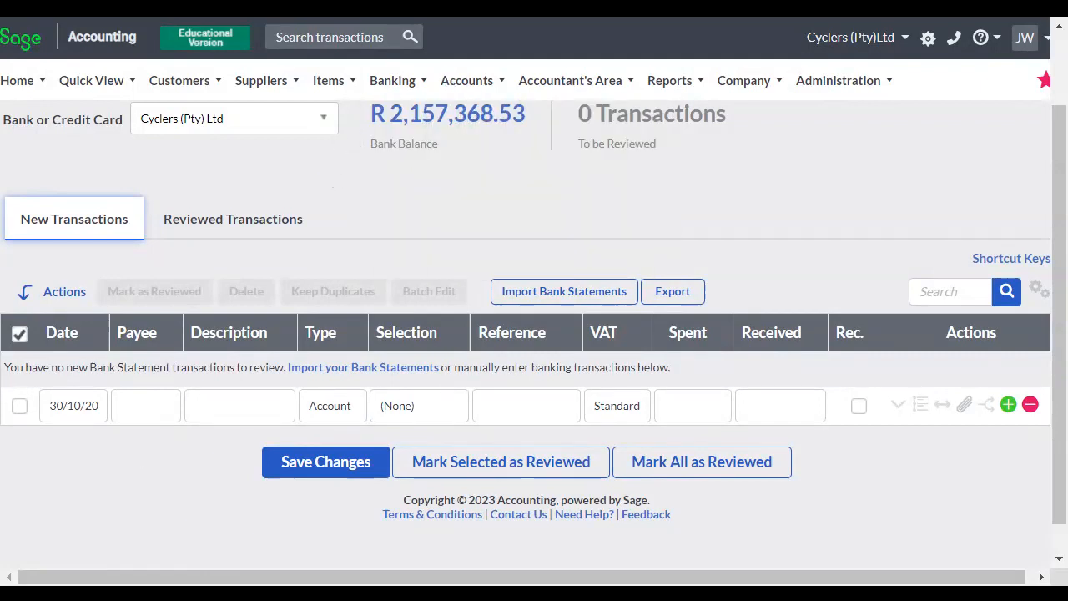
Step: Open Reconcile Banks and Credit Cards and select Cyclers (Pty) Ltd as the bank account
{"action": "mouse_move", "coordinate": [389, 99]}
{"action": "mouse_move", "coordinate": [399, 174]}
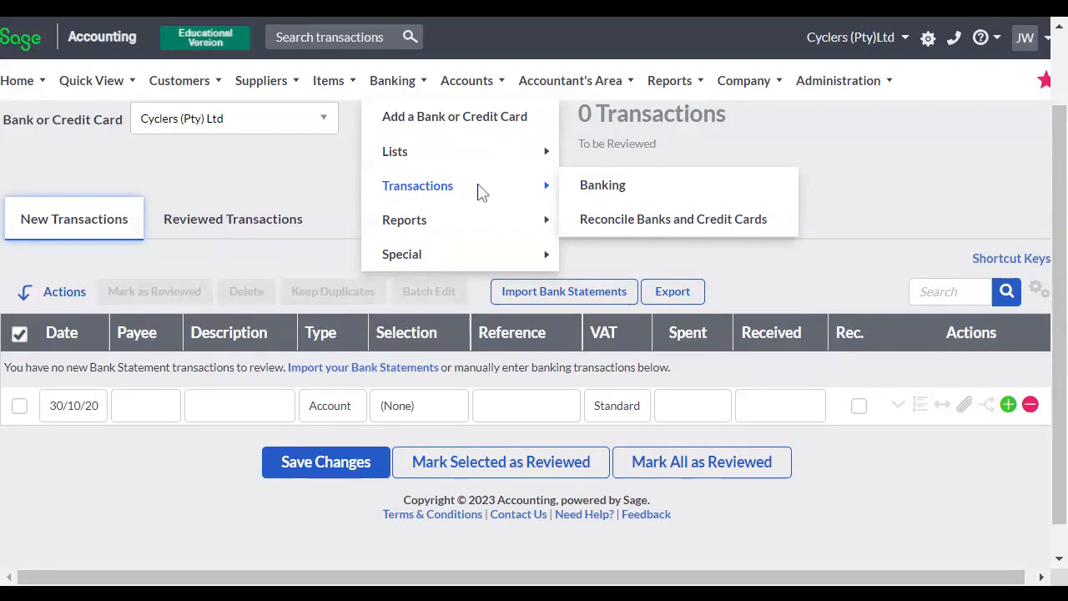
{"action": "left_click", "coordinate": [635, 222]}
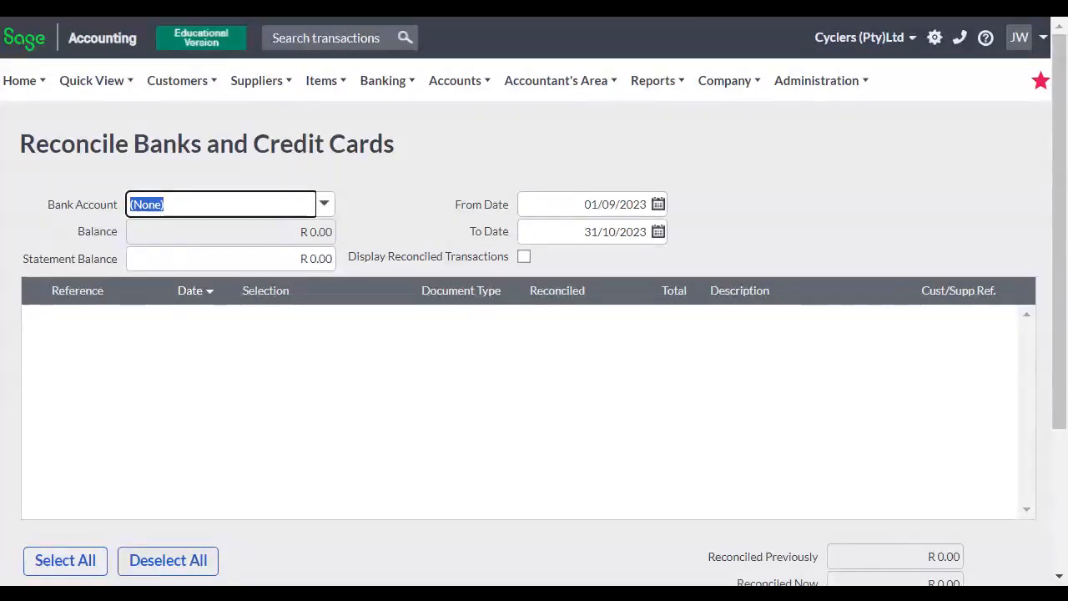
{"action": "left_click", "coordinate": [324, 206]}
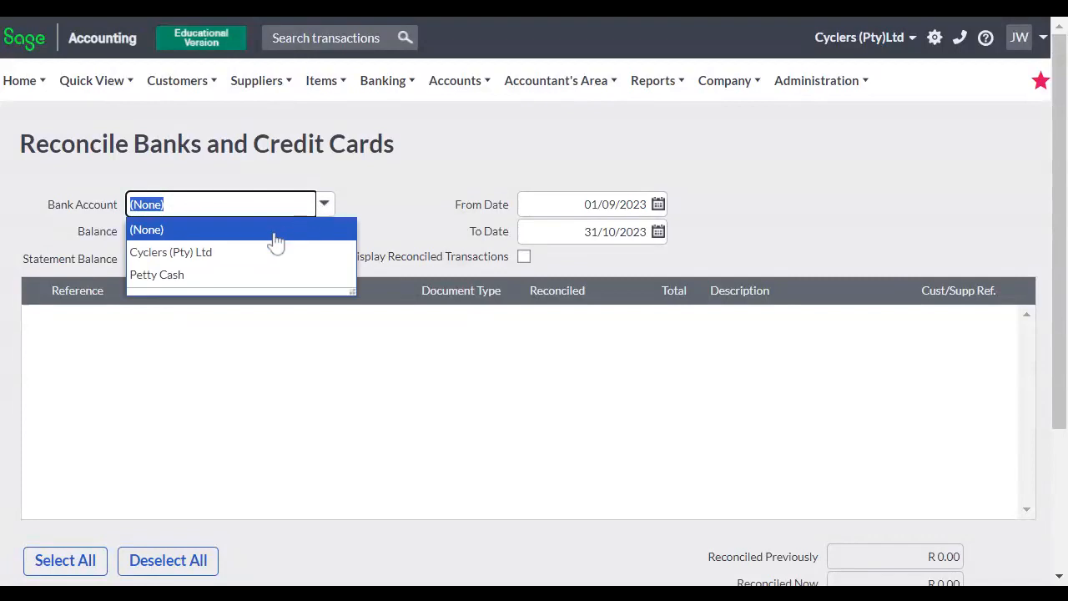
{"action": "left_click", "coordinate": [222, 250]}
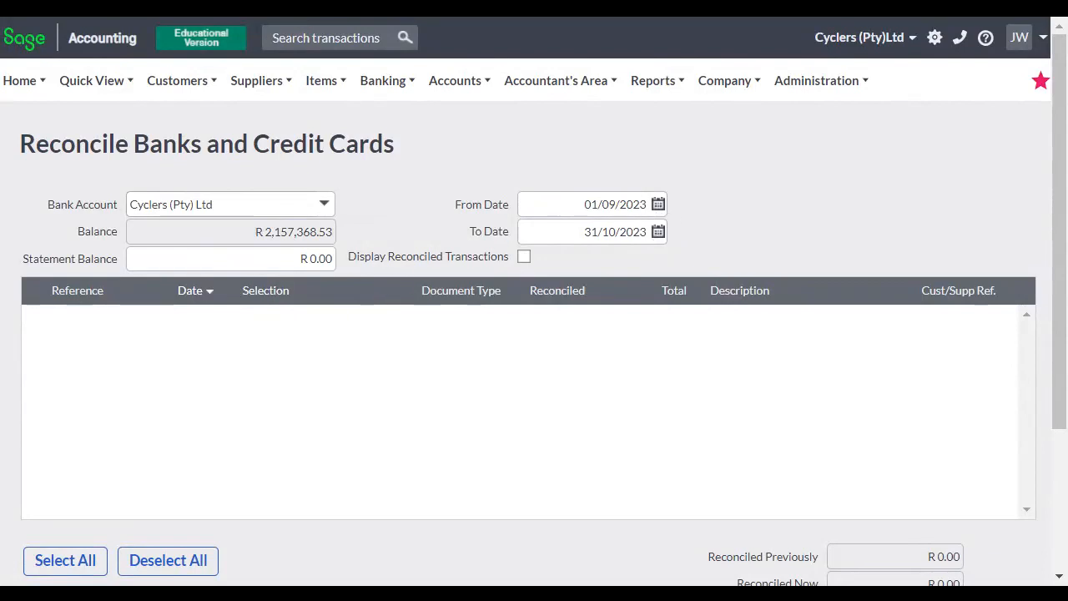
Step: Set the reconciliation's From Date to 01/03/2023 and agree to reload the transaction list
{"action": "left_click", "coordinate": [616, 205]}
{"action": "left_click", "coordinate": [615, 204]}
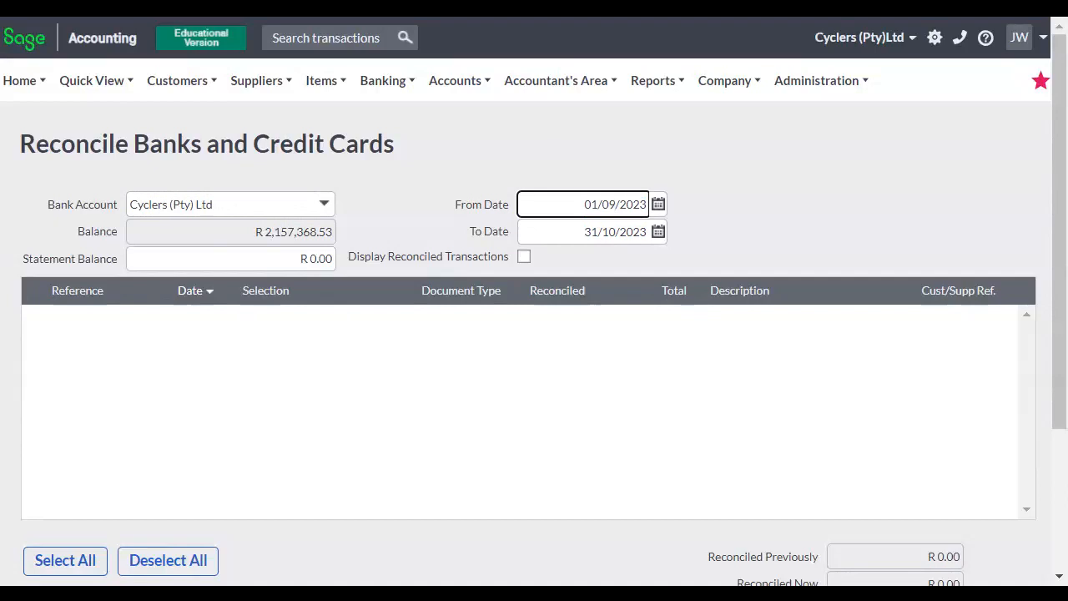
{"action": "key", "text": "BackSpace"}
{"action": "type", "text": "3"}
{"action": "left_click", "coordinate": [620, 369]}
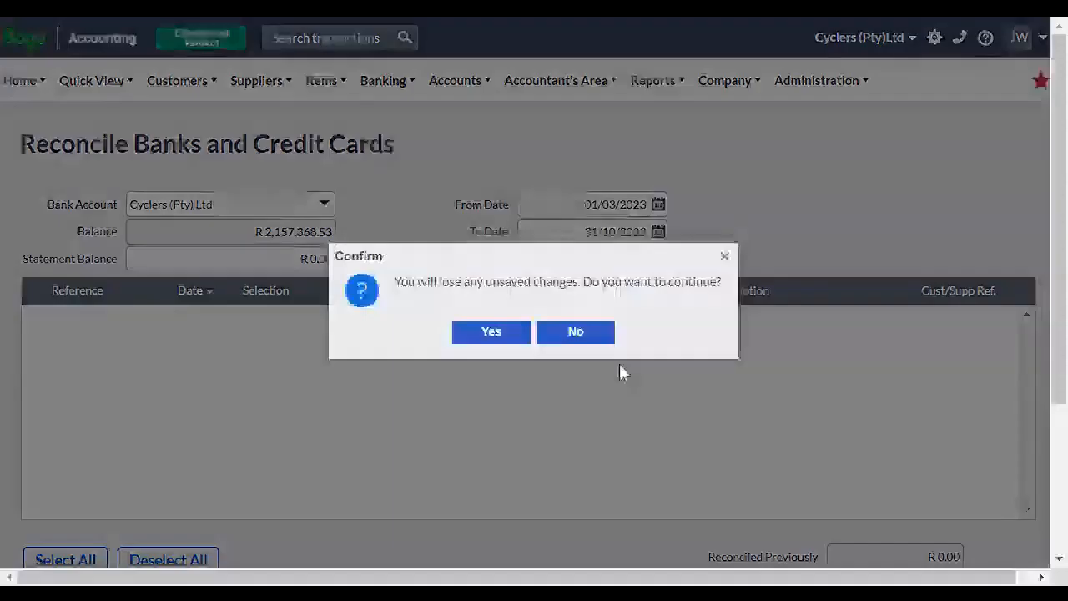
{"action": "left_click", "coordinate": [488, 335]}
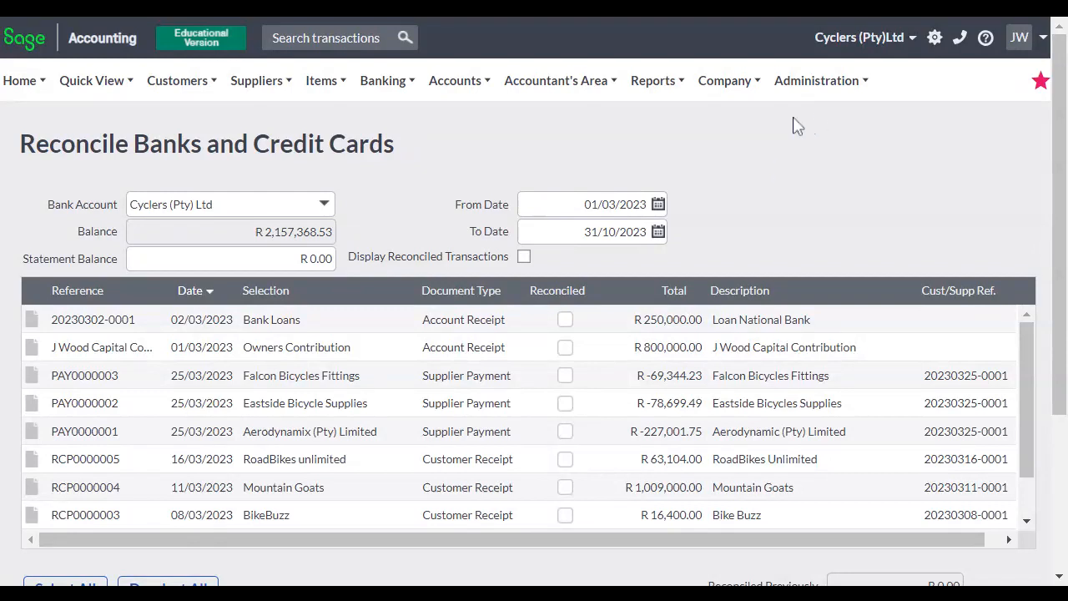
{"action": "mouse_move", "coordinate": [802, 106]}
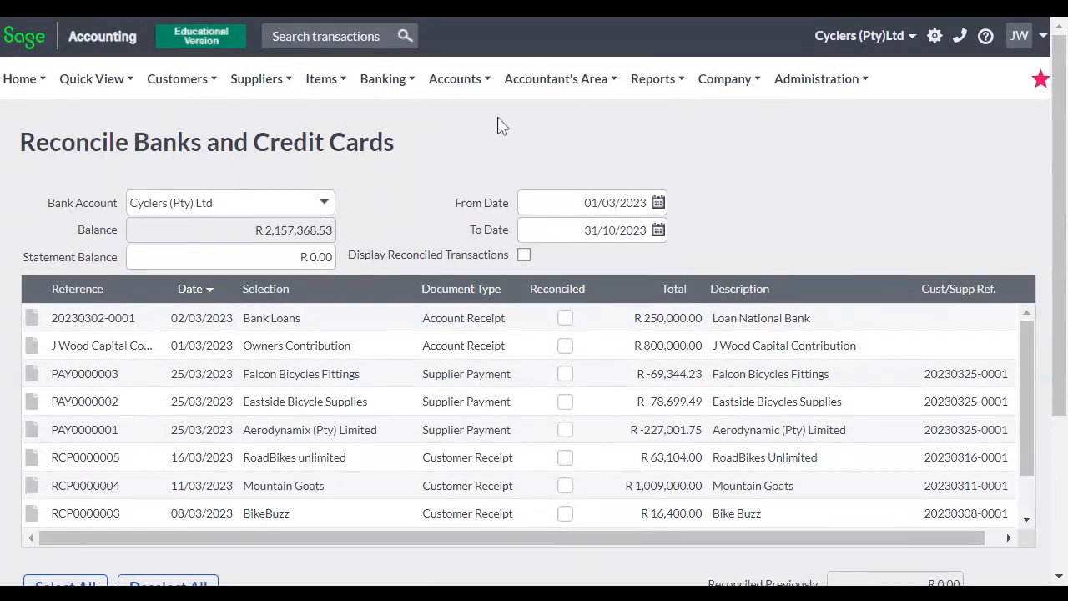
Step: Mark the Bank Loans and Owners Contribution account receipts as reconciled
{"action": "scroll", "coordinate": [493, 150], "scroll_direction": "down", "scroll_amount": 3}
{"action": "scroll", "coordinate": [488, 203], "scroll_direction": "up", "scroll_amount": 2}
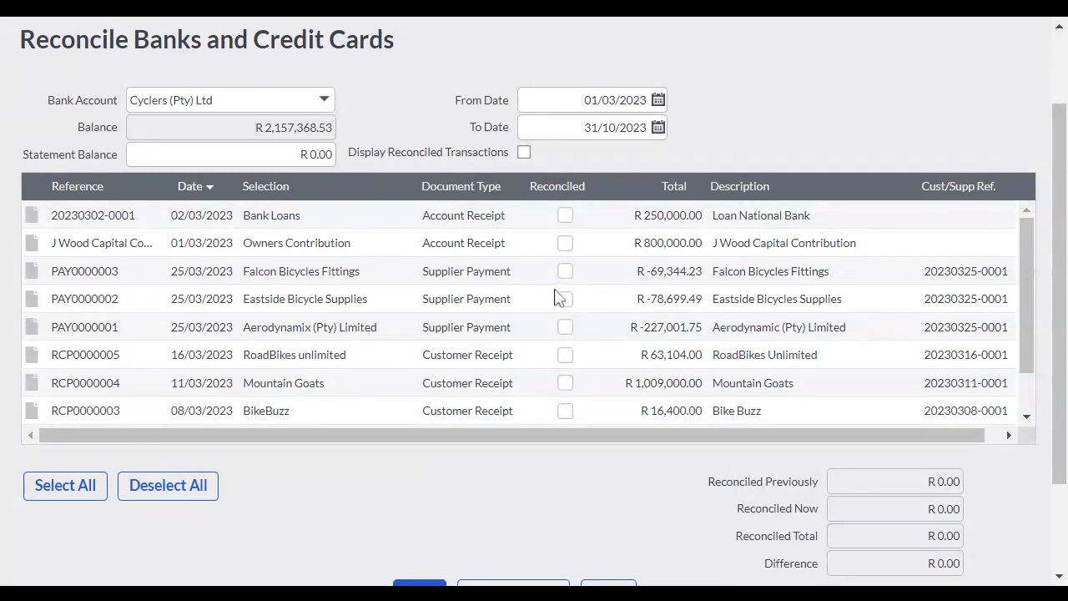
{"action": "scroll", "coordinate": [559, 295], "scroll_direction": "down", "scroll_amount": 1}
{"action": "scroll", "coordinate": [559, 296], "scroll_direction": "up", "scroll_amount": 1}
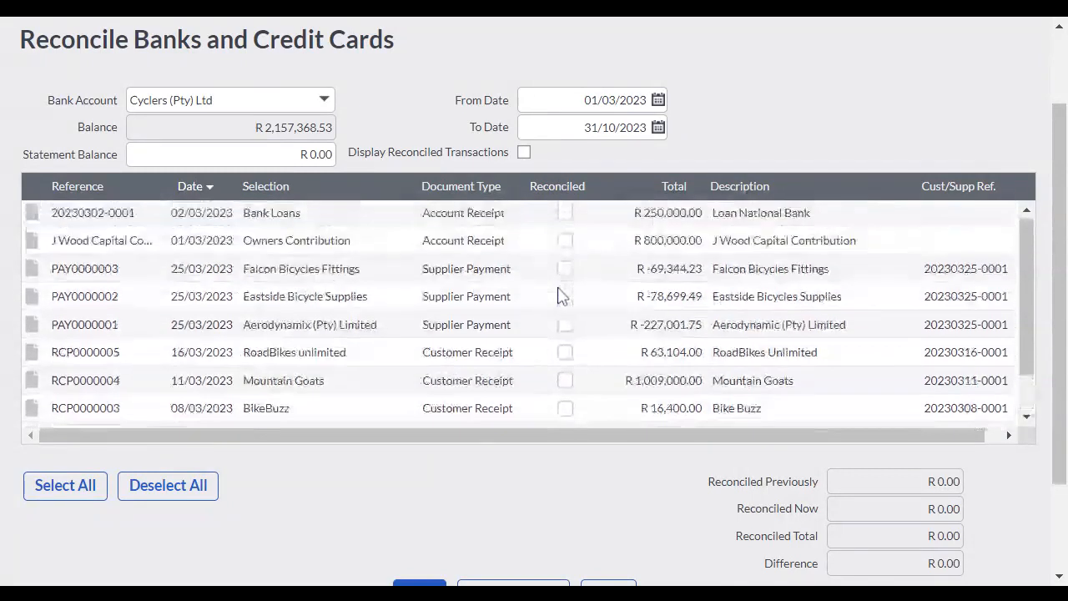
{"action": "left_click", "coordinate": [564, 215]}
{"action": "left_click", "coordinate": [566, 244]}
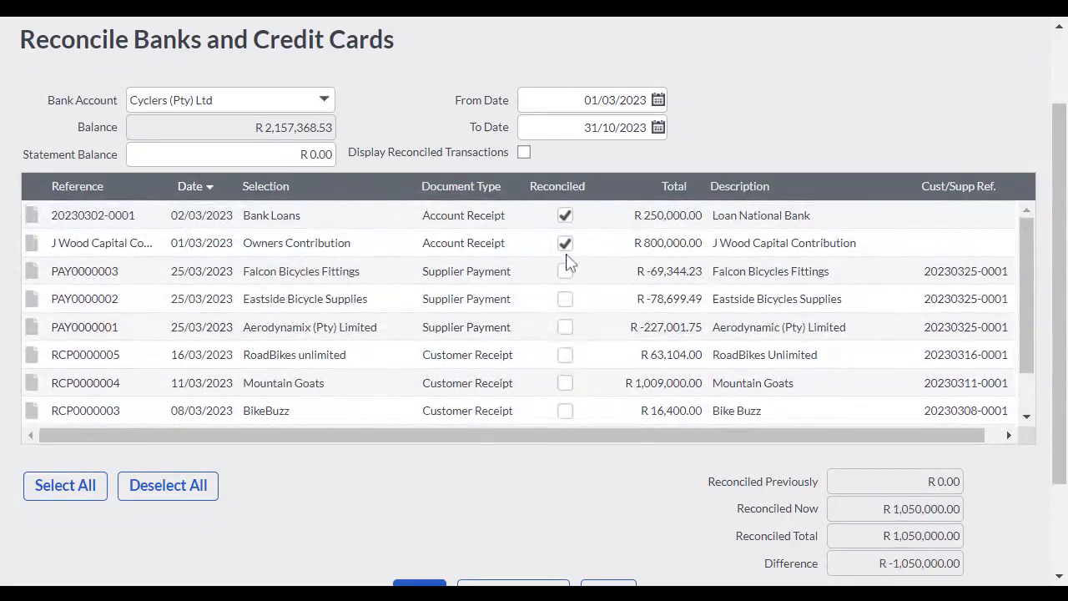
Step: Mark the Falcon Bicycles Fittings, Eastside Bicycle Supplies and Aerodynamix (Pty) Limited supplier payments and the Mountain Goats customer receipt as reconciled
{"action": "left_click", "coordinate": [565, 275]}
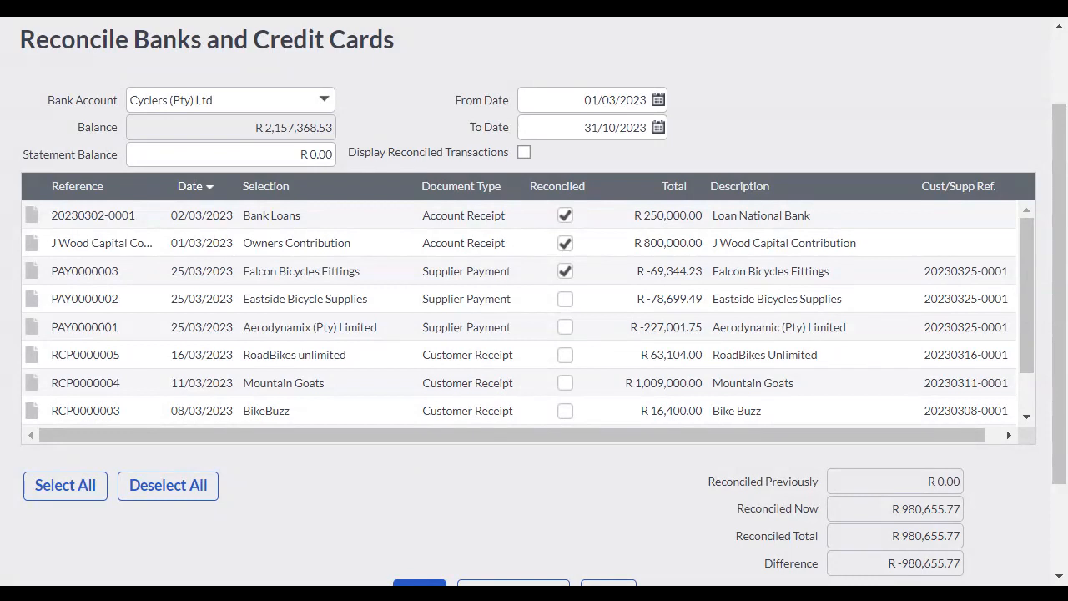
{"action": "left_click", "coordinate": [570, 302]}
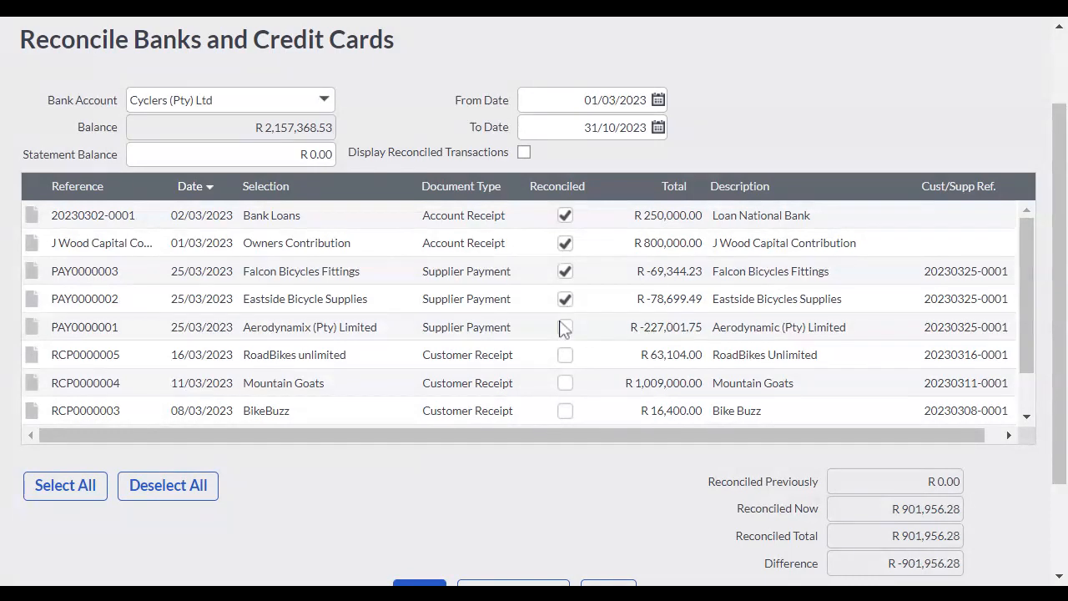
{"action": "left_click", "coordinate": [565, 328]}
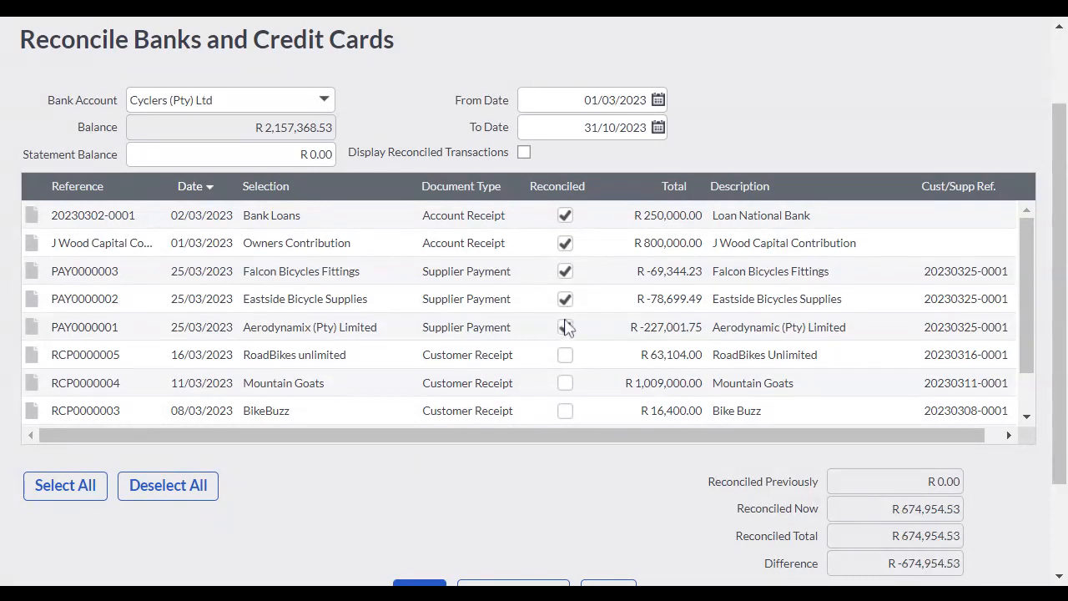
{"action": "left_click", "coordinate": [565, 382]}
Step: Review the remaining unreconciled customer receipts, the reconciliation totals and the save and print options
{"action": "scroll", "coordinate": [709, 375], "scroll_direction": "down", "scroll_amount": 1}
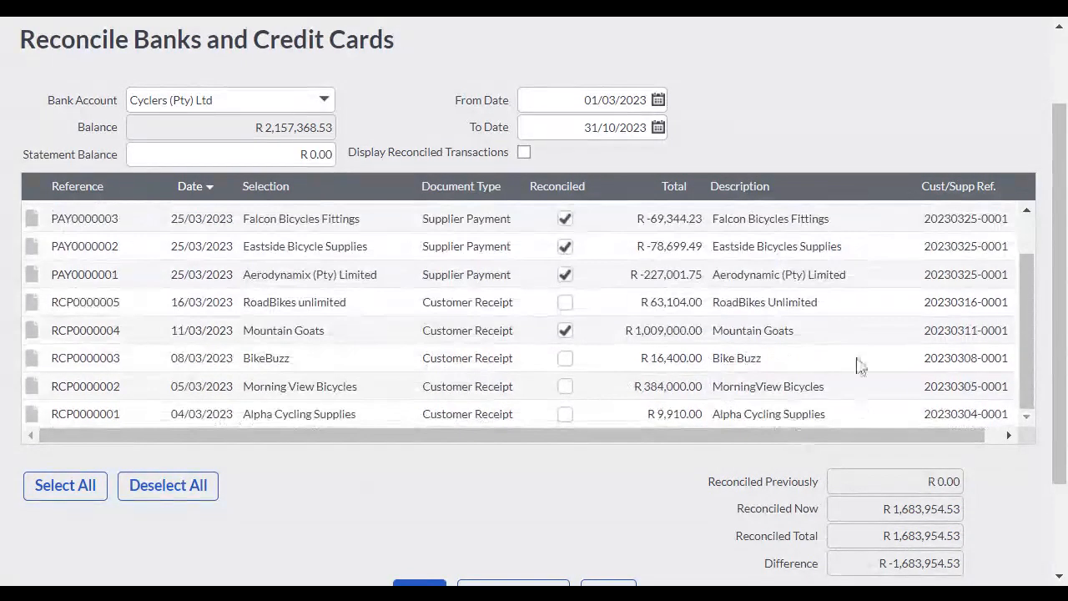
{"action": "scroll", "coordinate": [743, 400], "scroll_direction": "up", "scroll_amount": 1}
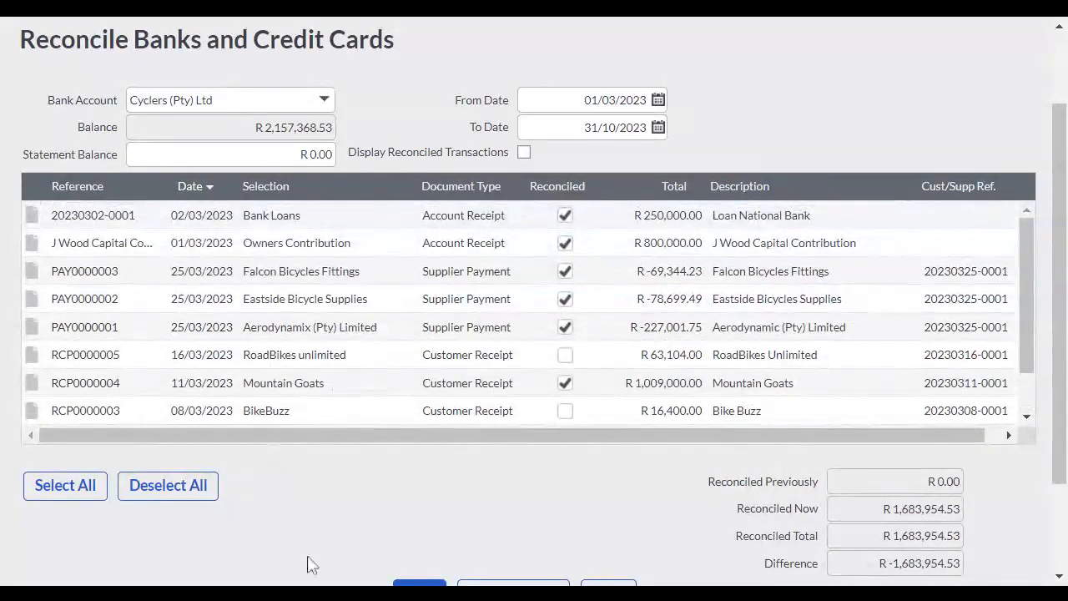
{"action": "scroll", "coordinate": [959, 243], "scroll_direction": "down", "scroll_amount": 1}
{"action": "scroll", "coordinate": [409, 500], "scroll_direction": "down", "scroll_amount": 3}
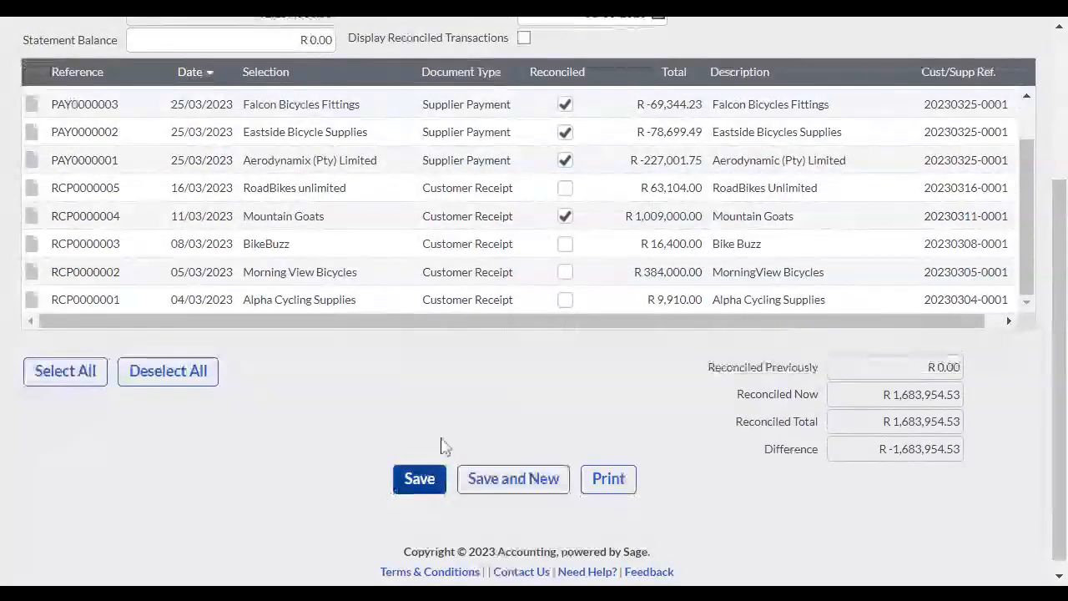
{"action": "scroll", "coordinate": [459, 429], "scroll_direction": "up", "scroll_amount": 5}
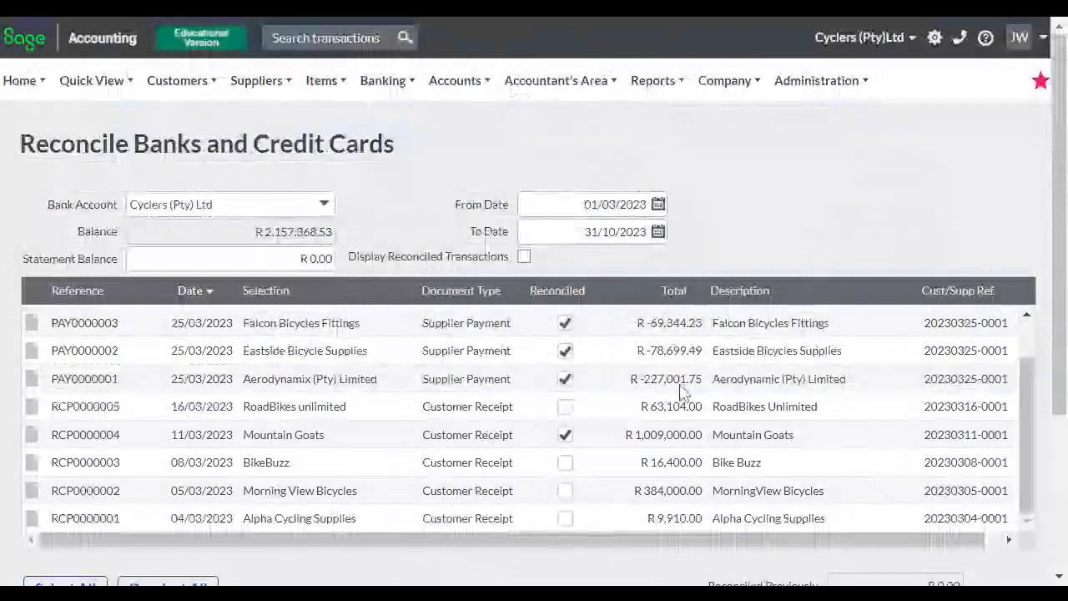
Step: Show the options available under Accounts
{"action": "left_click", "coordinate": [454, 80]}
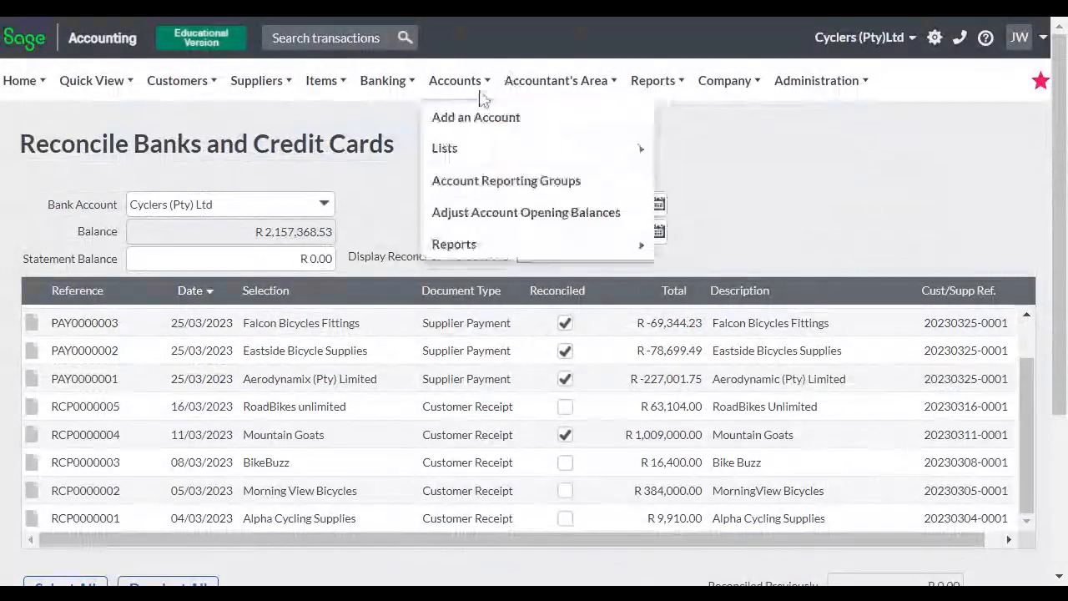